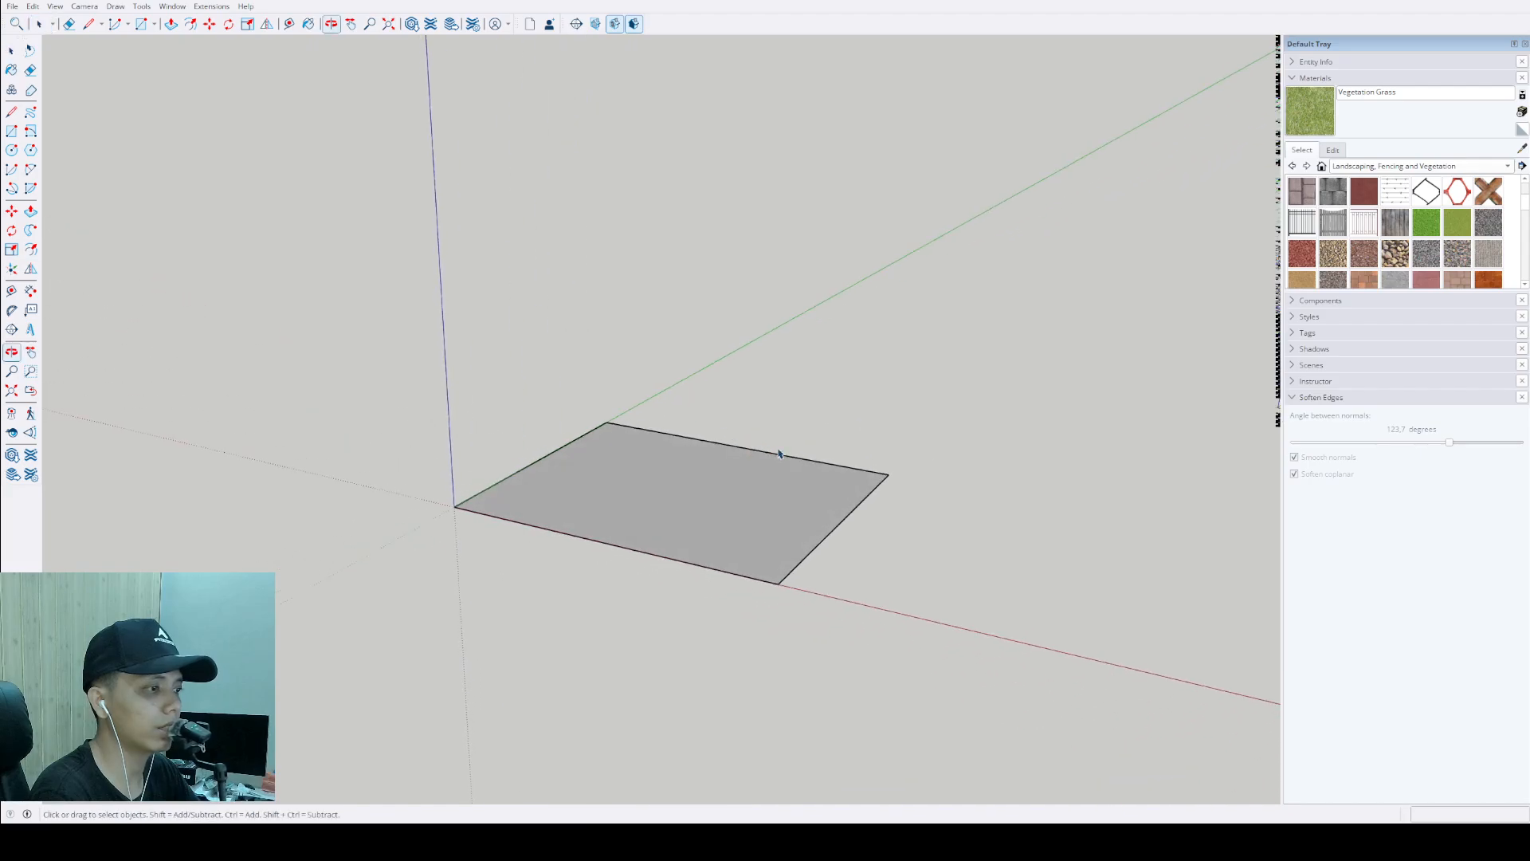
Step: Push/Pull the rectangular ground face upward about 4317 mm to form a box
{"action": "scroll", "coordinate": [603, 490], "scroll_direction": "up", "scroll_amount": 3}
{"action": "left_click", "coordinate": [603, 489]}
{"action": "middle_click_drag", "start_coordinate": [604, 489], "coordinate": [624, 562], "text": "shift"}
{"action": "left_click", "coordinate": [391, 359]}
{"action": "scroll", "coordinate": [639, 440], "scroll_direction": "up", "scroll_amount": 2}
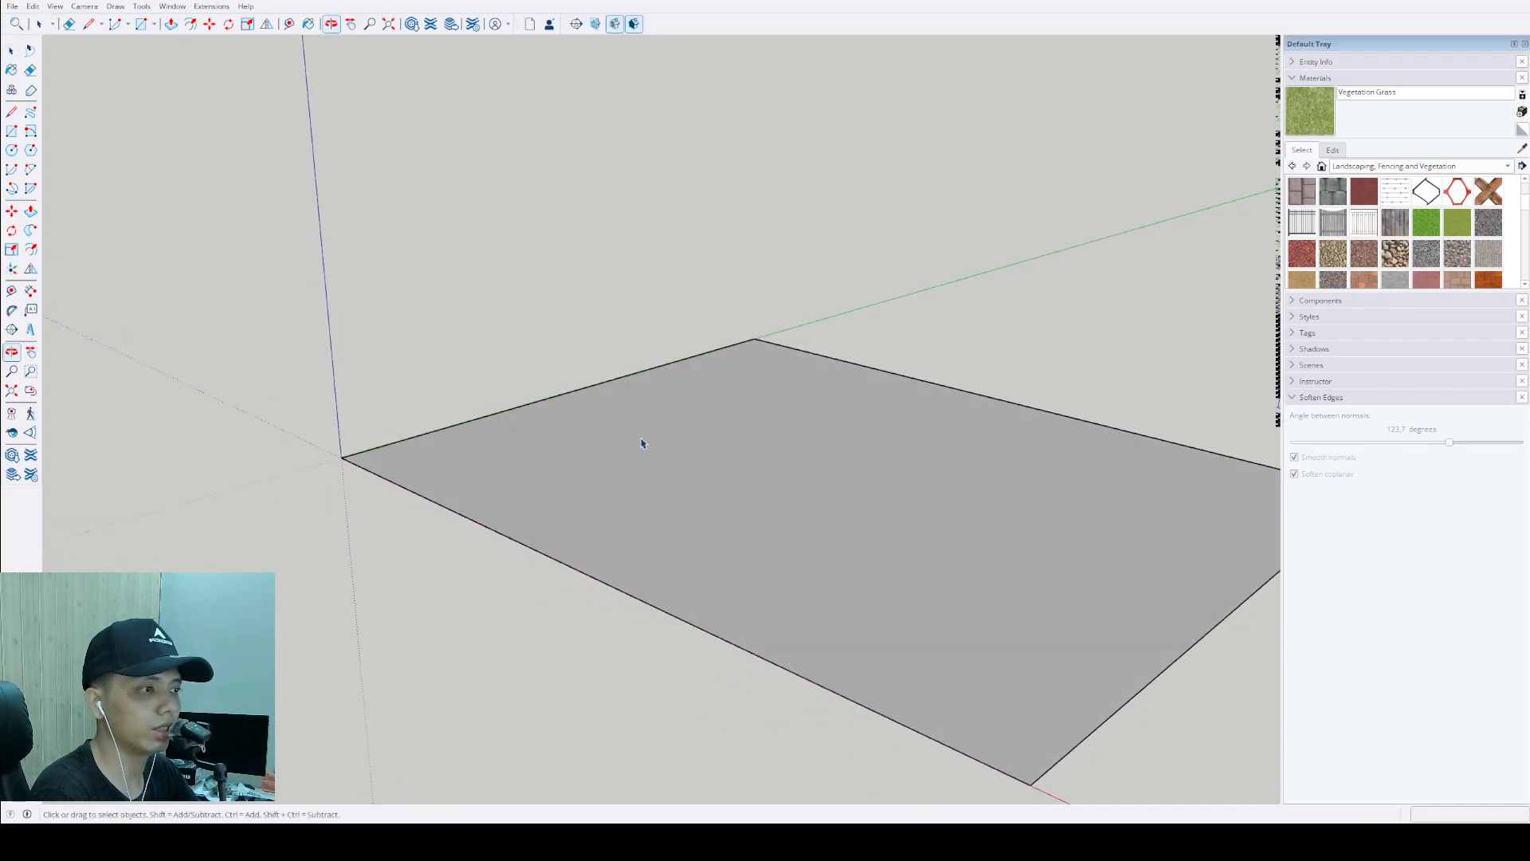
{"action": "middle_click_drag", "start_coordinate": [638, 441], "coordinate": [625, 644]}
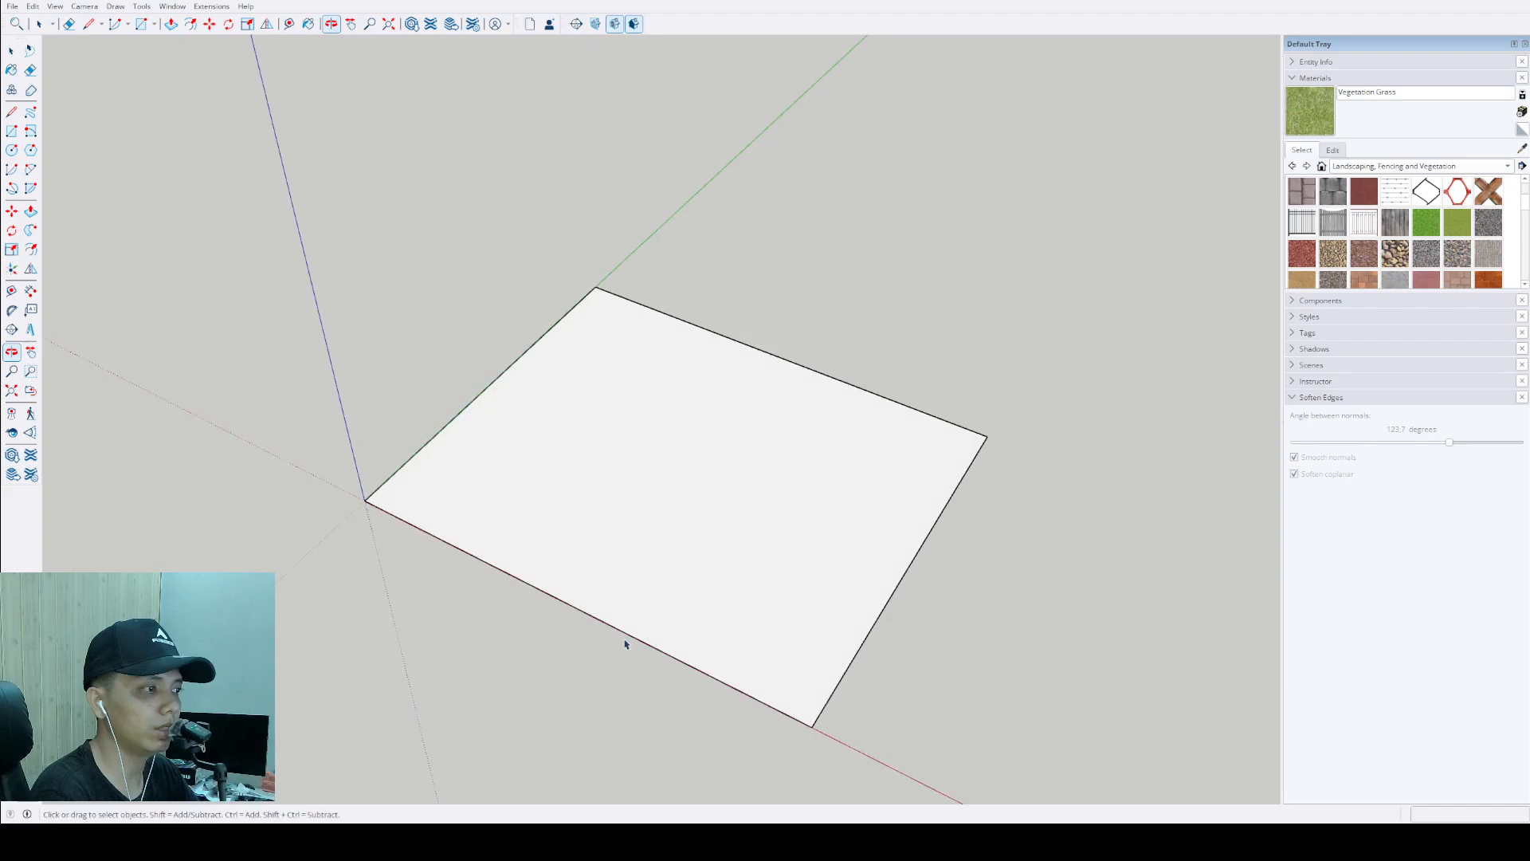
{"action": "left_click", "coordinate": [661, 506]}
{"action": "scroll", "coordinate": [610, 481], "scroll_direction": "up", "scroll_amount": 1}
{"action": "mouse_move", "coordinate": [634, 478]}
{"action": "middle_mouse_down"}
{"action": "mouse_move", "coordinate": [650, 475]}
{"action": "mouse_move", "coordinate": [605, 382]}
{"action": "mouse_move", "coordinate": [655, 474]}
{"action": "middle_mouse_up"}
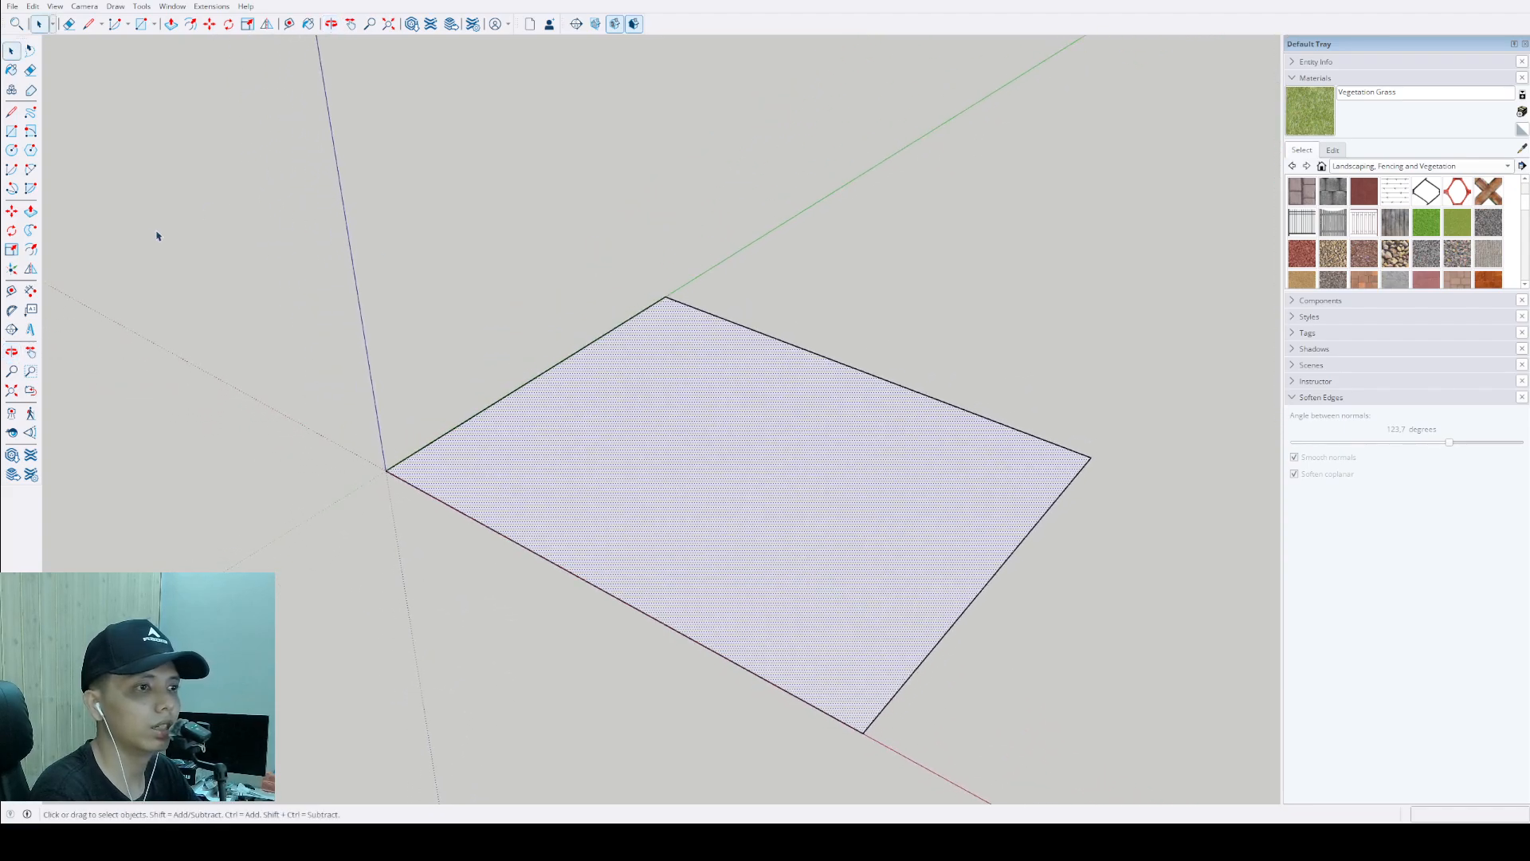
{"action": "left_click", "coordinate": [31, 212]}
{"action": "scroll", "coordinate": [546, 479], "scroll_direction": "down", "scroll_amount": 2}
{"action": "middle_click_drag", "start_coordinate": [546, 478], "coordinate": [642, 420]}
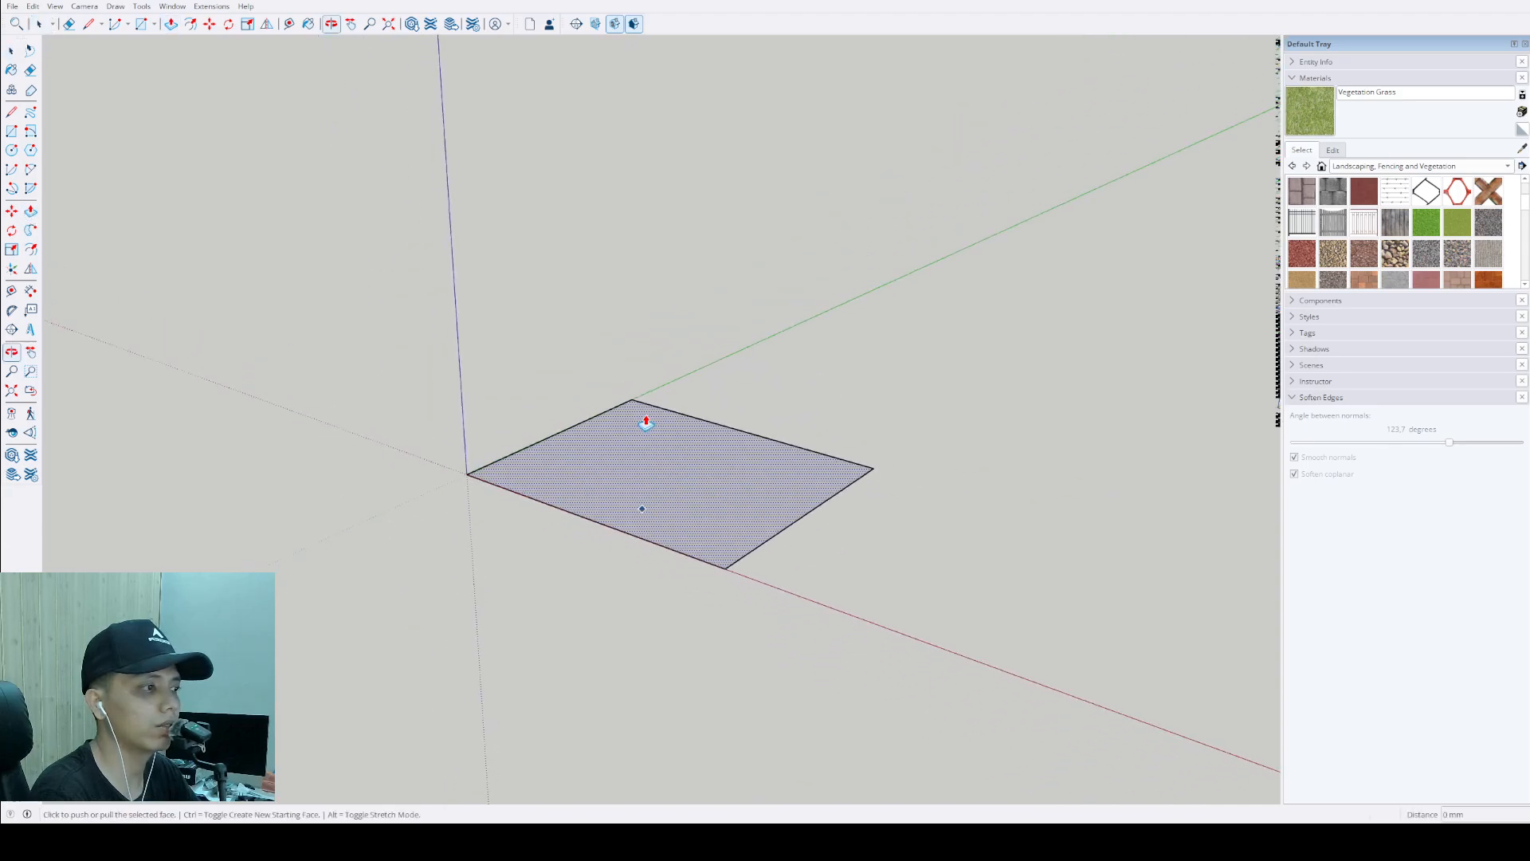
{"action": "left_click", "coordinate": [664, 476]}
{"action": "left_click", "coordinate": [656, 226]}
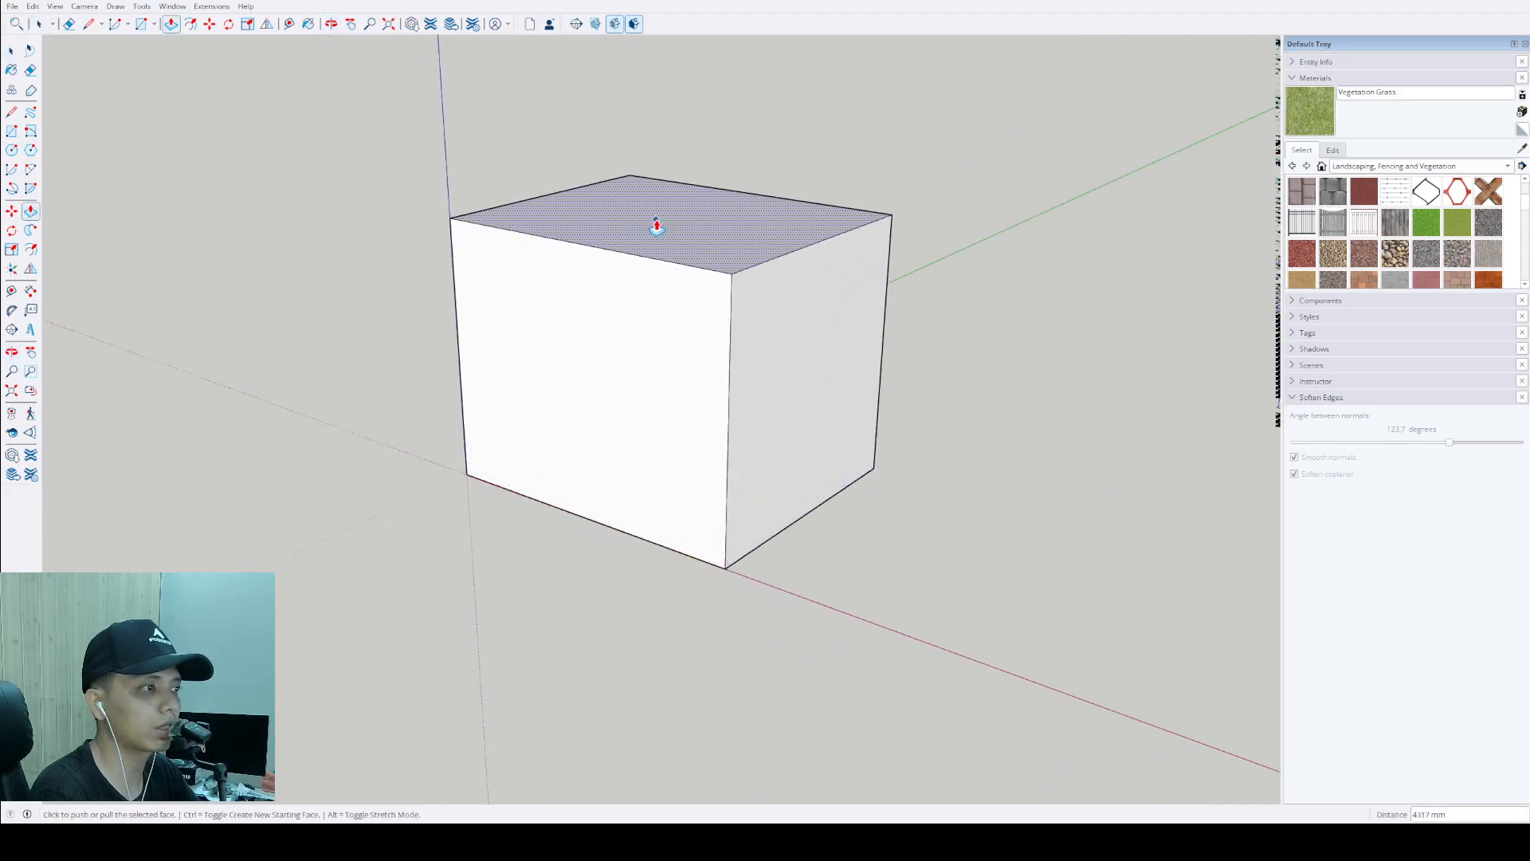
Step: Draw a closed wavy Freehand outline covering most of the box's front face
{"action": "middle_click_drag", "start_coordinate": [656, 225], "coordinate": [625, 273]}
{"action": "key", "text": "space"}
{"action": "scroll", "coordinate": [611, 308], "scroll_direction": "up", "scroll_amount": 1}
{"action": "key", "text": "space"}
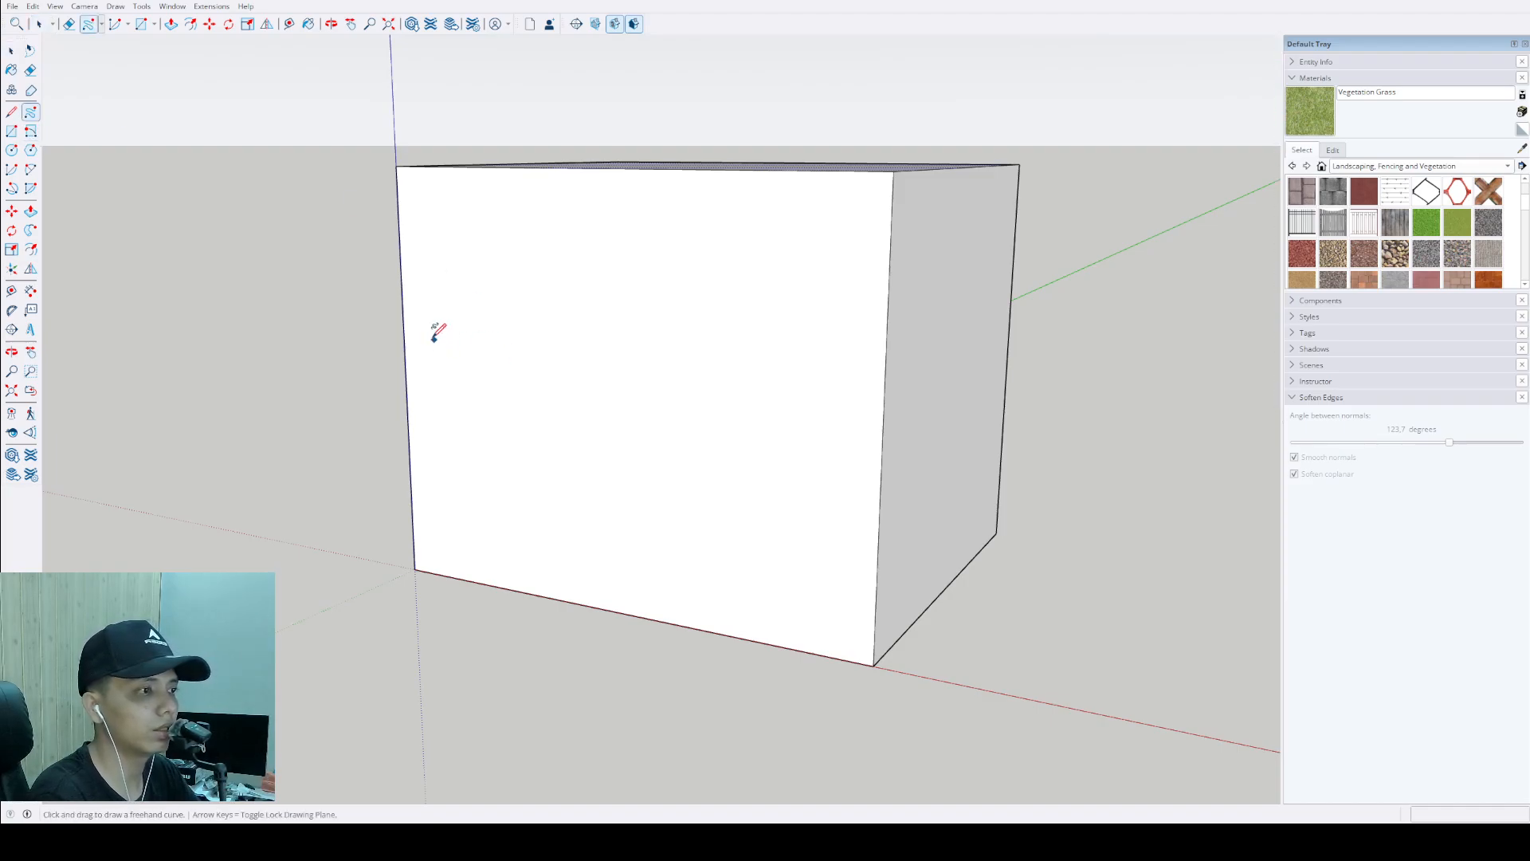
{"action": "left_click_drag", "start_coordinate": [499, 246], "coordinate": [678, 216]}
{"action": "mouse_move", "coordinate": [750, 274]}
{"action": "left_mouse_down"}
{"action": "mouse_move", "coordinate": [822, 295]}
{"action": "mouse_move", "coordinate": [823, 383]}
{"action": "left_mouse_up"}
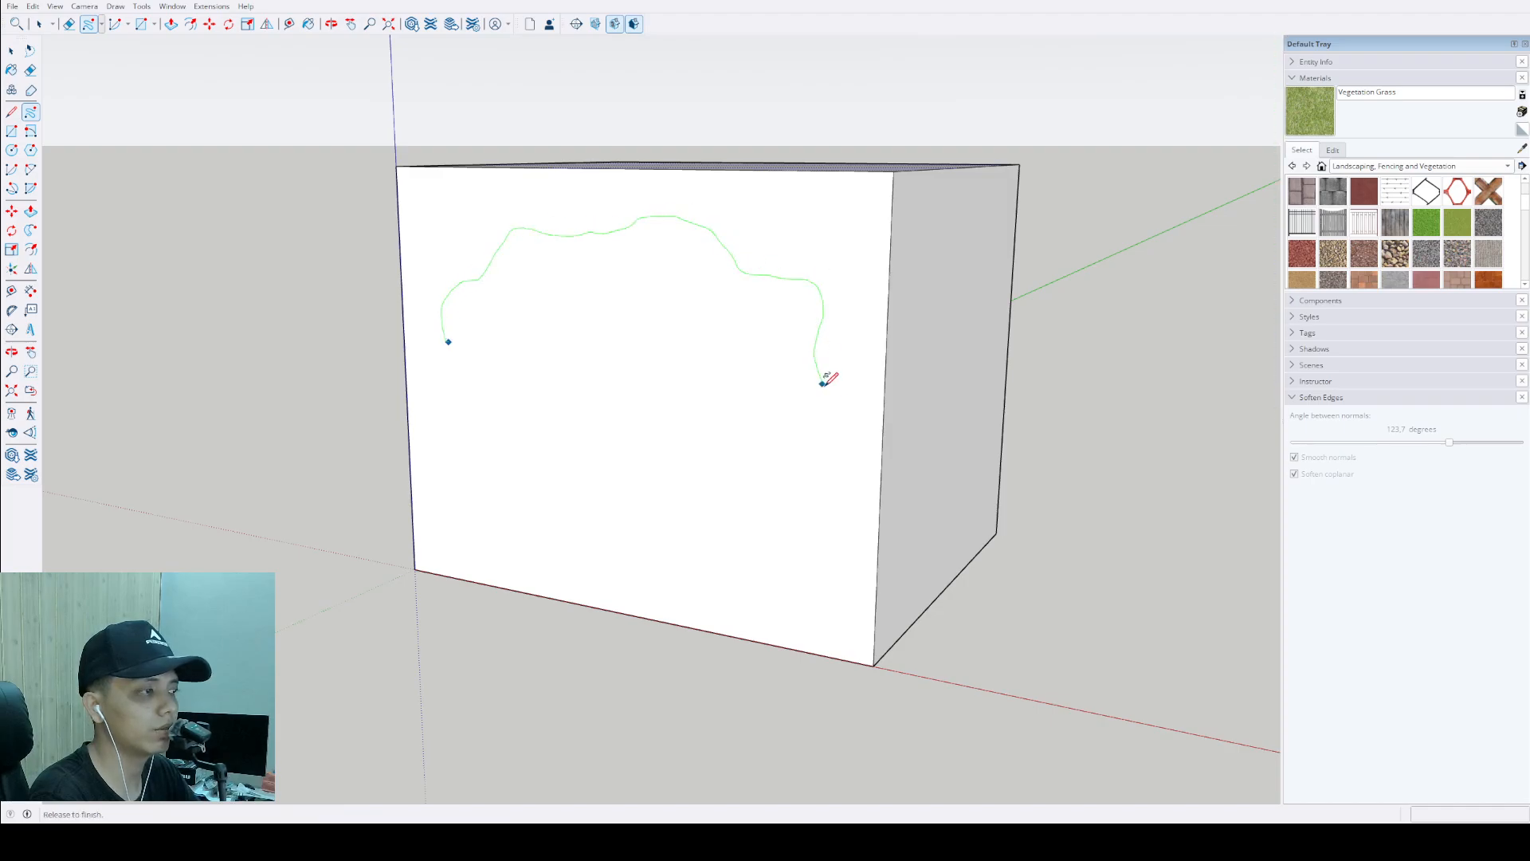
{"action": "mouse_move", "coordinate": [837, 472]}
{"action": "left_mouse_down"}
{"action": "mouse_move", "coordinate": [812, 536]}
{"action": "mouse_move", "coordinate": [758, 571]}
{"action": "mouse_move", "coordinate": [682, 573]}
{"action": "left_mouse_up"}
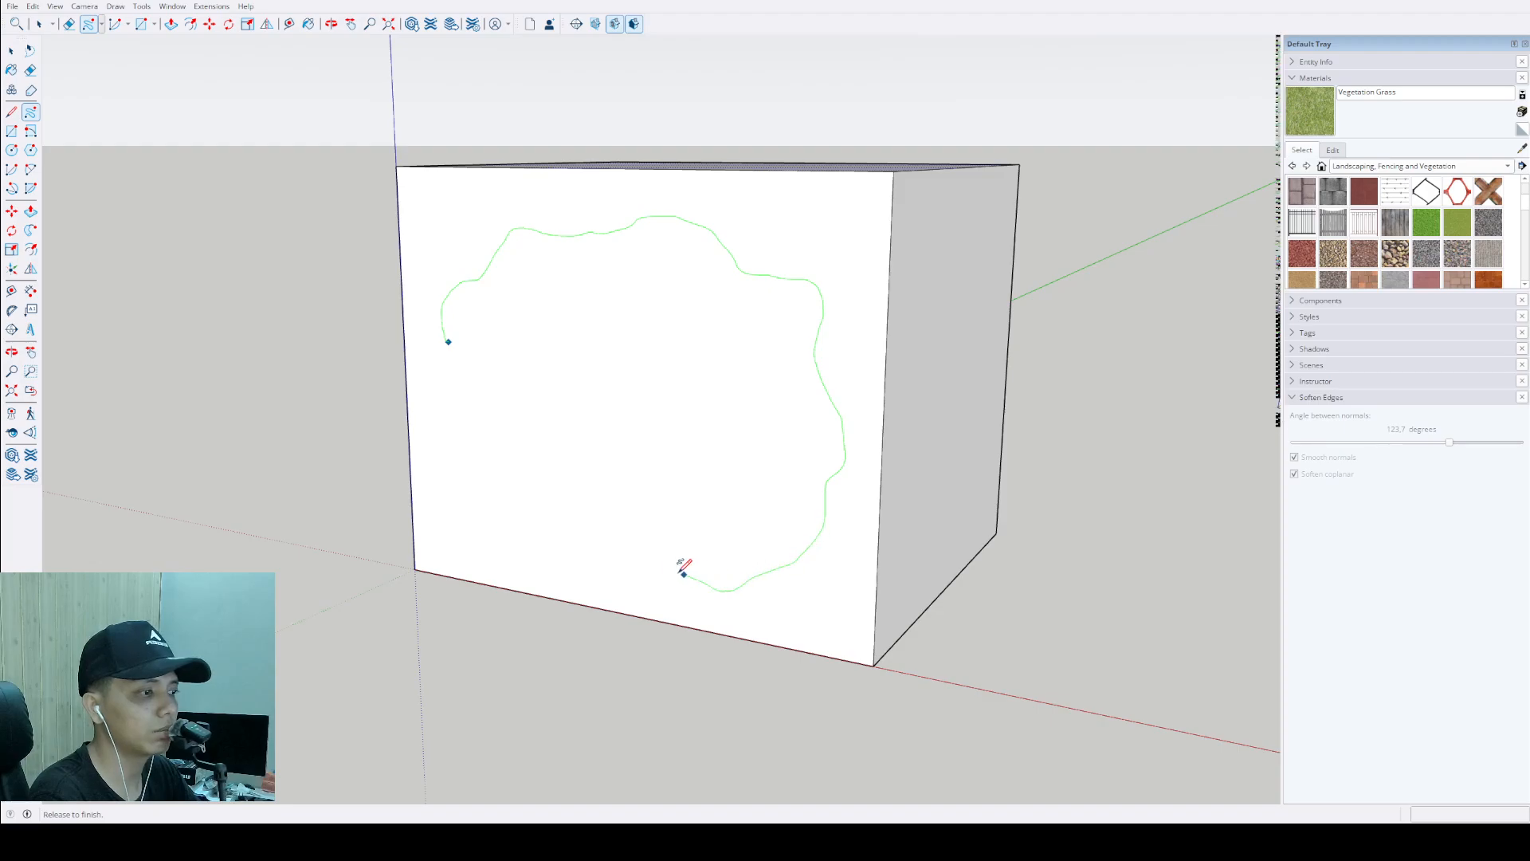
{"action": "mouse_move", "coordinate": [569, 578]}
{"action": "left_mouse_down"}
{"action": "mouse_move", "coordinate": [519, 555]}
{"action": "mouse_move", "coordinate": [435, 467]}
{"action": "mouse_move", "coordinate": [456, 413]}
{"action": "mouse_move", "coordinate": [449, 341]}
{"action": "left_mouse_up"}
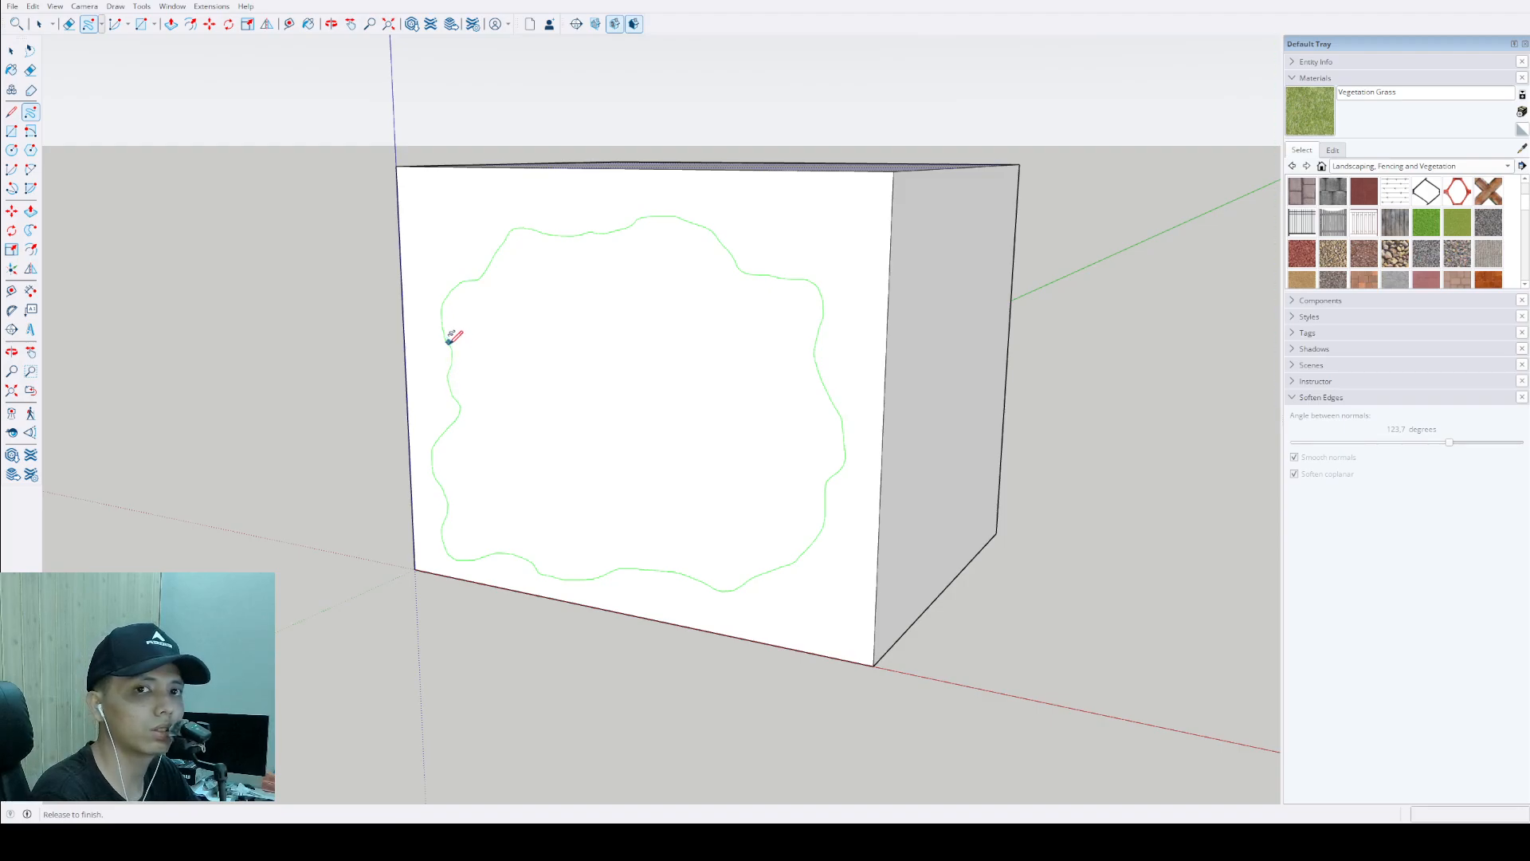
{"action": "left_click_drag", "start_coordinate": [449, 341], "coordinate": [448, 339]}
Step: Select the face around the freehand outline and the face enclosed by it to examine how the box's front is divided
{"action": "mouse_move", "coordinate": [666, 321]}
{"action": "middle_mouse_down"}
{"action": "mouse_move", "coordinate": [810, 345]}
{"action": "mouse_move", "coordinate": [845, 370]}
{"action": "mouse_move", "coordinate": [725, 308]}
{"action": "middle_mouse_up"}
{"action": "key", "text": "space"}
{"action": "scroll", "coordinate": [666, 345], "scroll_direction": "up", "scroll_amount": 2}
{"action": "left_click", "coordinate": [725, 308]}
{"action": "mouse_move", "coordinate": [861, 205]}
{"action": "middle_mouse_down"}
{"action": "mouse_move", "coordinate": [534, 415]}
{"action": "mouse_move", "coordinate": [687, 331]}
{"action": "mouse_move", "coordinate": [430, 139]}
{"action": "middle_mouse_up"}
{"action": "left_click", "coordinate": [430, 139]}
{"action": "middle_click_drag", "start_coordinate": [543, 324], "coordinate": [563, 351]}
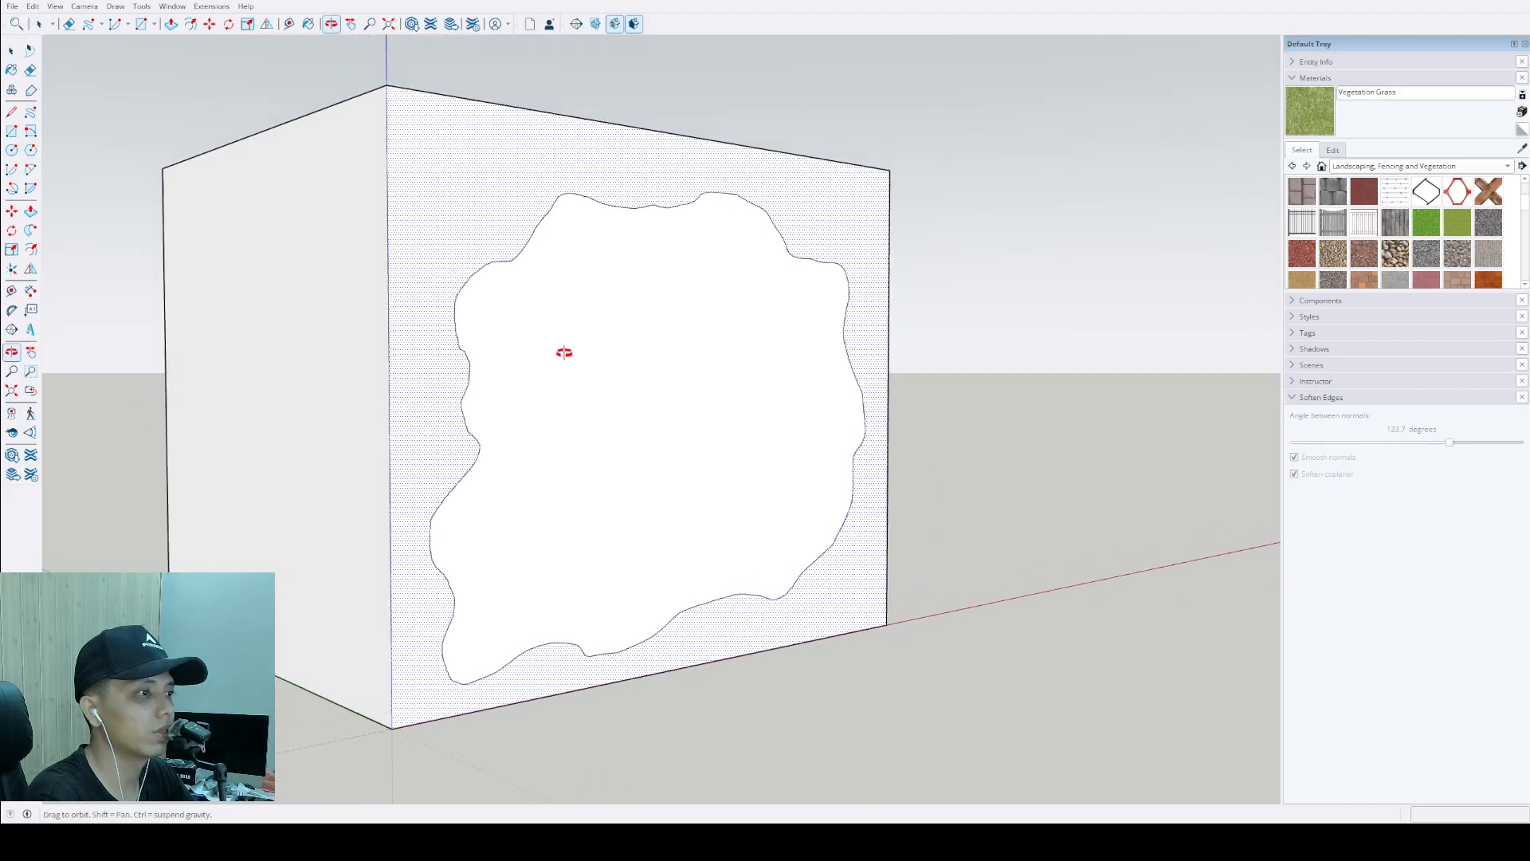
{"action": "scroll", "coordinate": [447, 249], "scroll_direction": "up", "scroll_amount": 3}
{"action": "scroll", "coordinate": [421, 269], "scroll_direction": "down", "scroll_amount": 1}
{"action": "scroll", "coordinate": [415, 240], "scroll_direction": "down", "scroll_amount": 1}
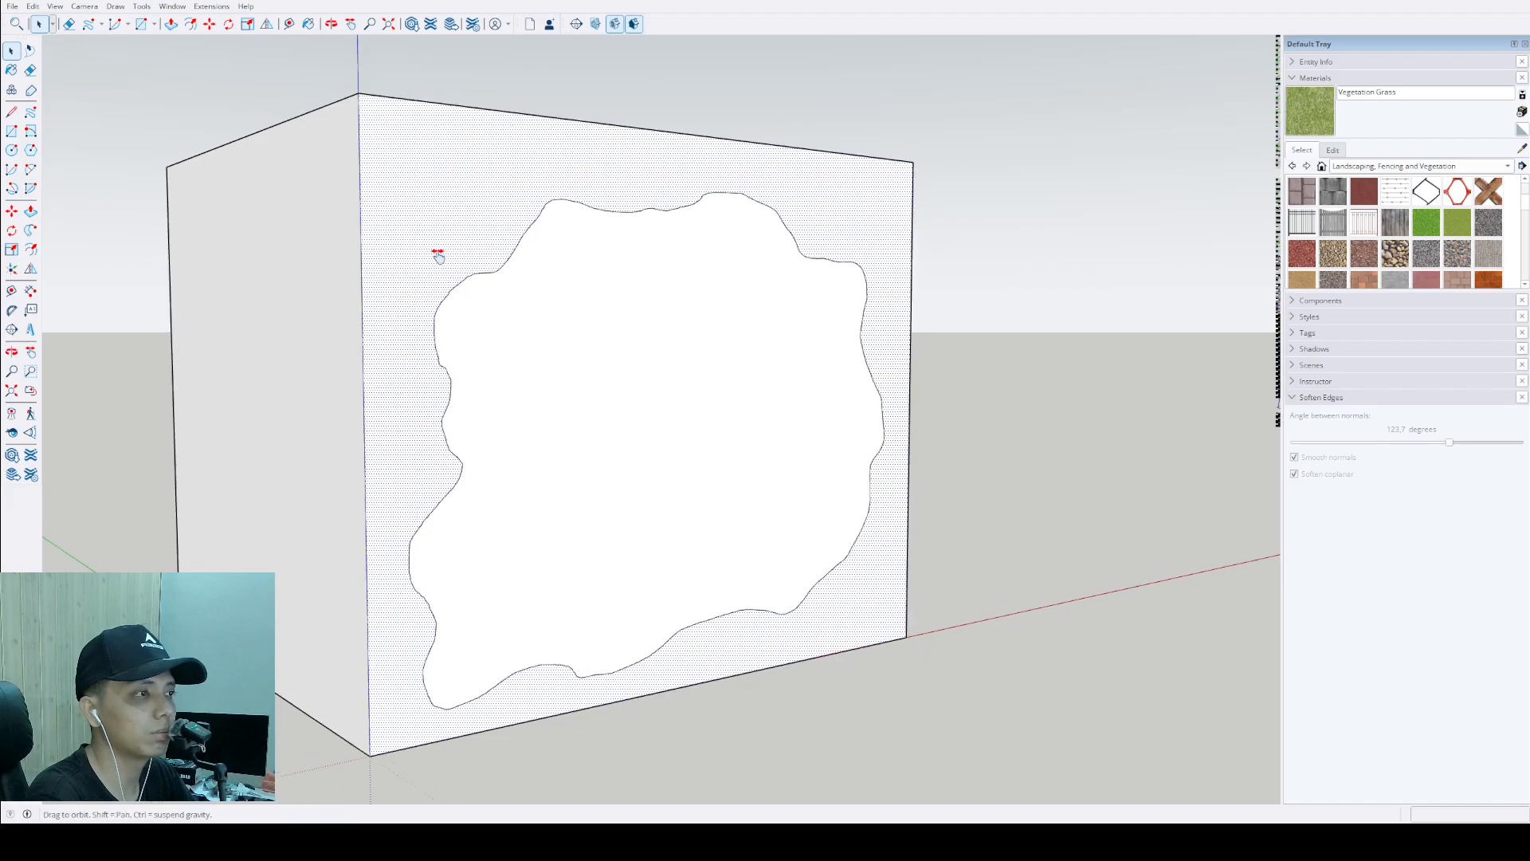
{"action": "scroll", "coordinate": [570, 311], "scroll_direction": "up", "scroll_amount": 3}
{"action": "left_click", "coordinate": [624, 298]}
{"action": "scroll", "coordinate": [698, 300], "scroll_direction": "down", "scroll_amount": 1}
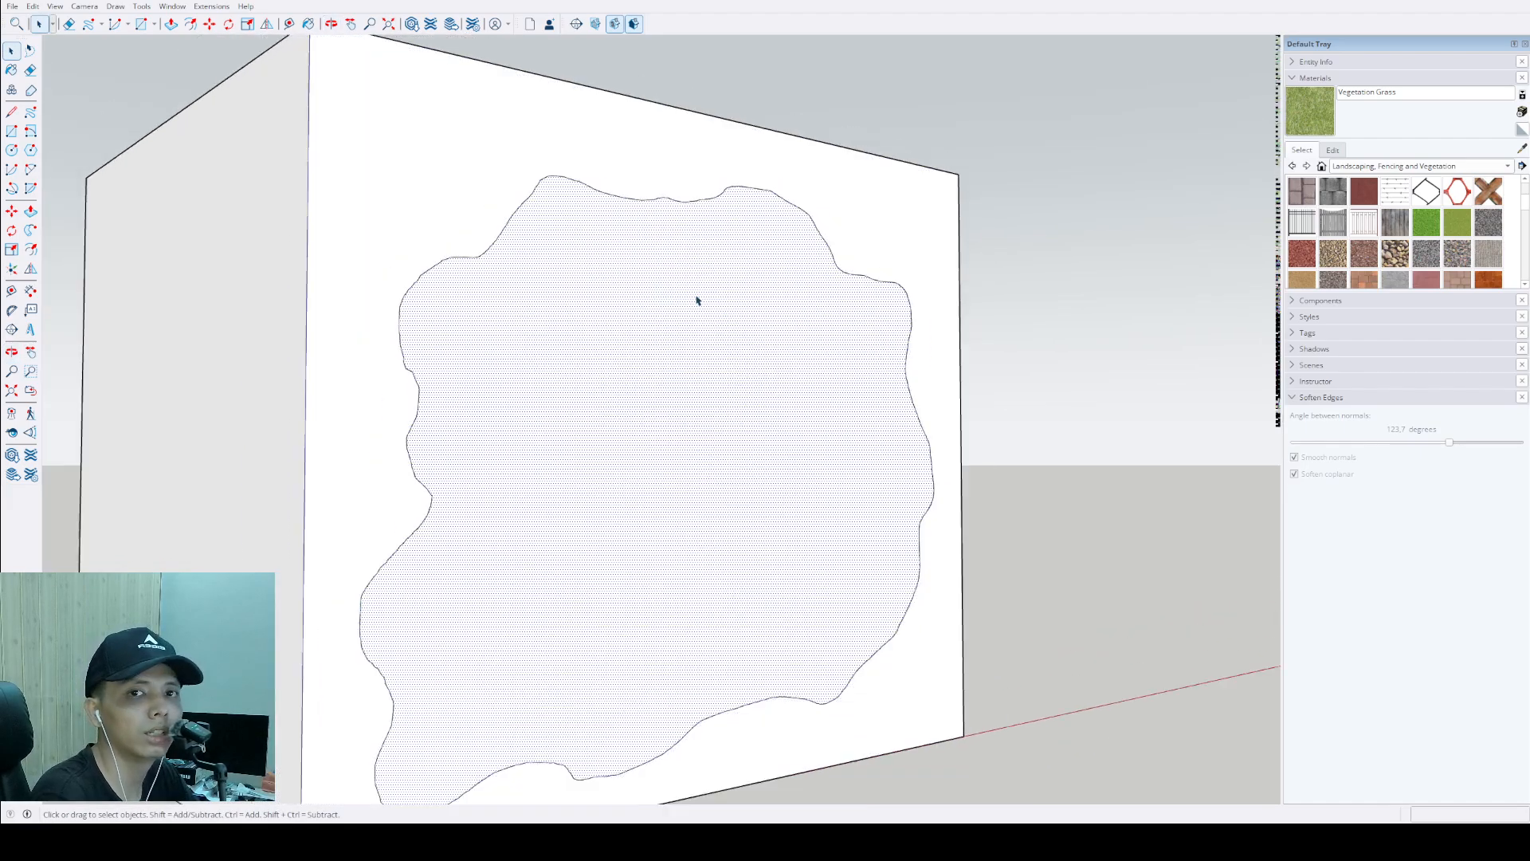
{"action": "scroll", "coordinate": [702, 300], "scroll_direction": "down", "scroll_amount": 2}
{"action": "mouse_move", "coordinate": [764, 317]}
{"action": "middle_mouse_down"}
{"action": "mouse_move", "coordinate": [716, 313]}
{"action": "mouse_move", "coordinate": [756, 357]}
{"action": "mouse_move", "coordinate": [550, 413]}
{"action": "middle_mouse_up"}
{"action": "scroll", "coordinate": [719, 316], "scroll_direction": "up", "scroll_amount": 1}
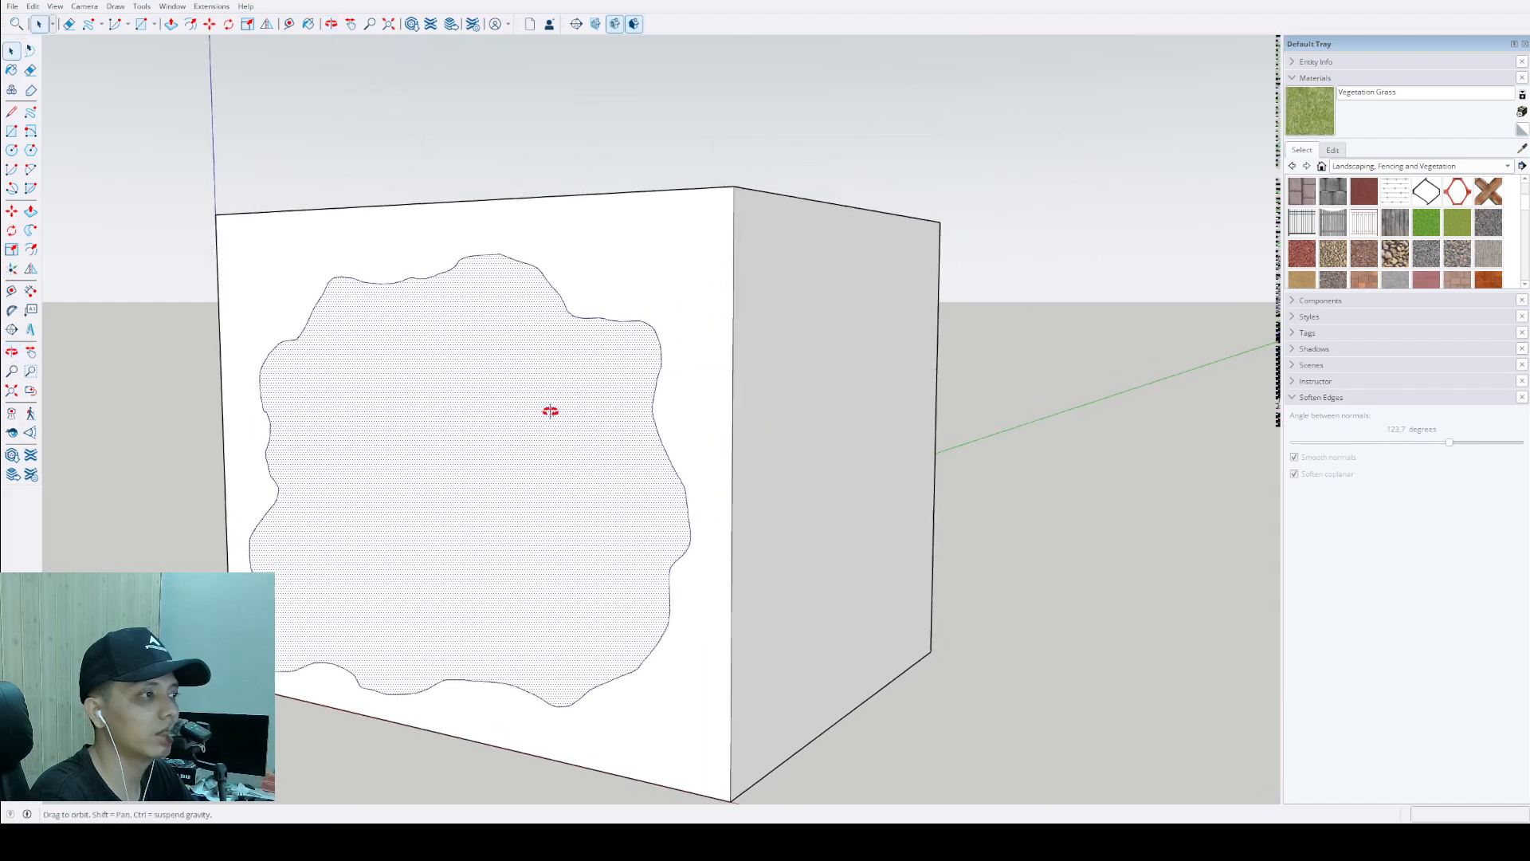
Step: Try to Push/Pull the front face surrounding the freehand outline outward about 364 mm
{"action": "left_click", "coordinate": [666, 249]}
{"action": "scroll", "coordinate": [654, 338], "scroll_direction": "down", "scroll_amount": 2}
{"action": "middle_click_drag", "start_coordinate": [656, 343], "coordinate": [599, 424]}
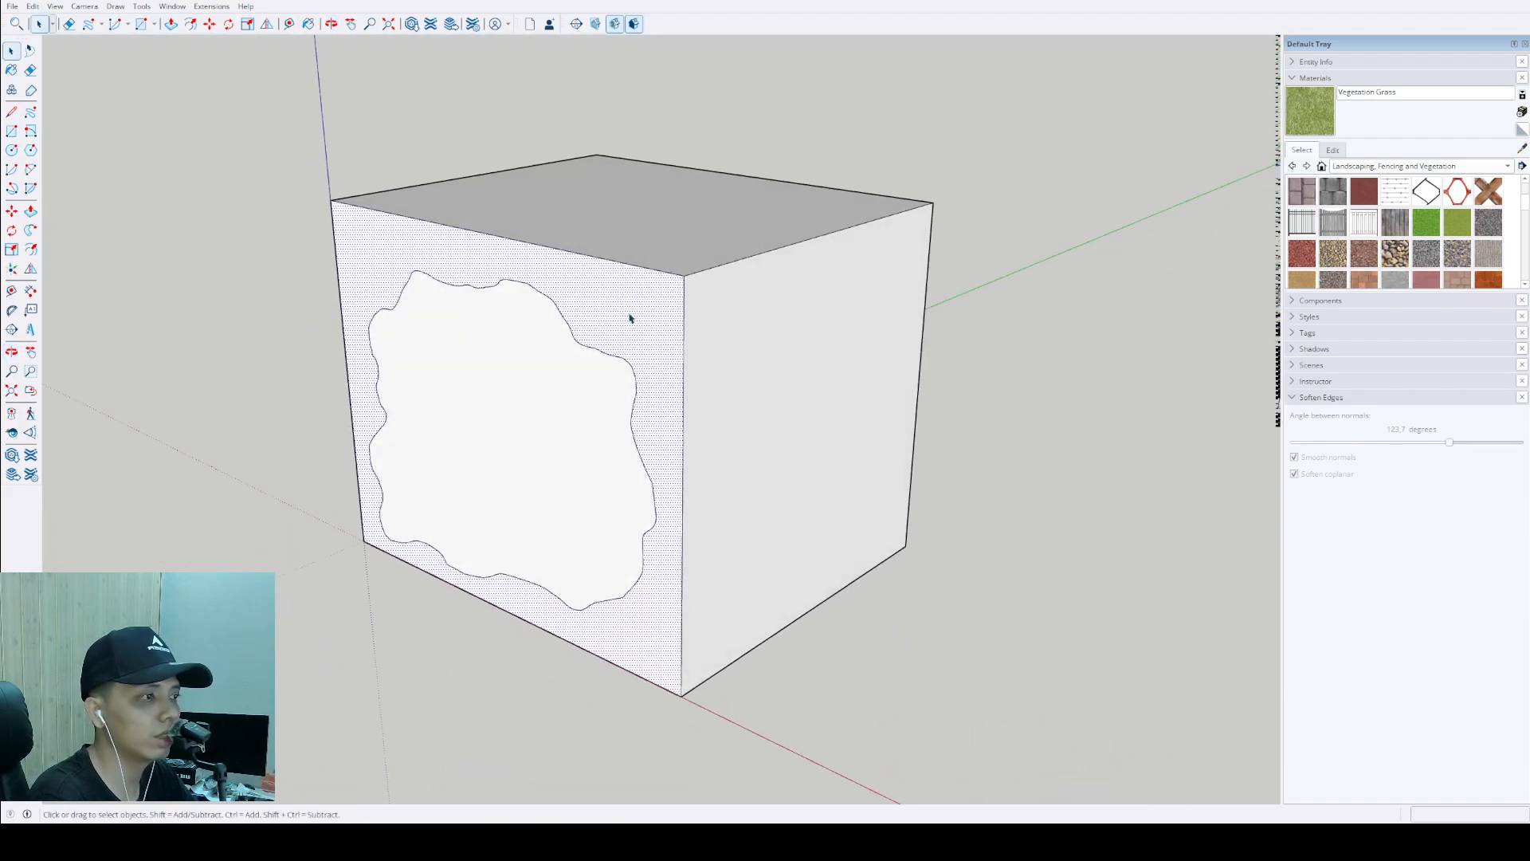
{"action": "middle_click_drag", "start_coordinate": [632, 336], "coordinate": [628, 327]}
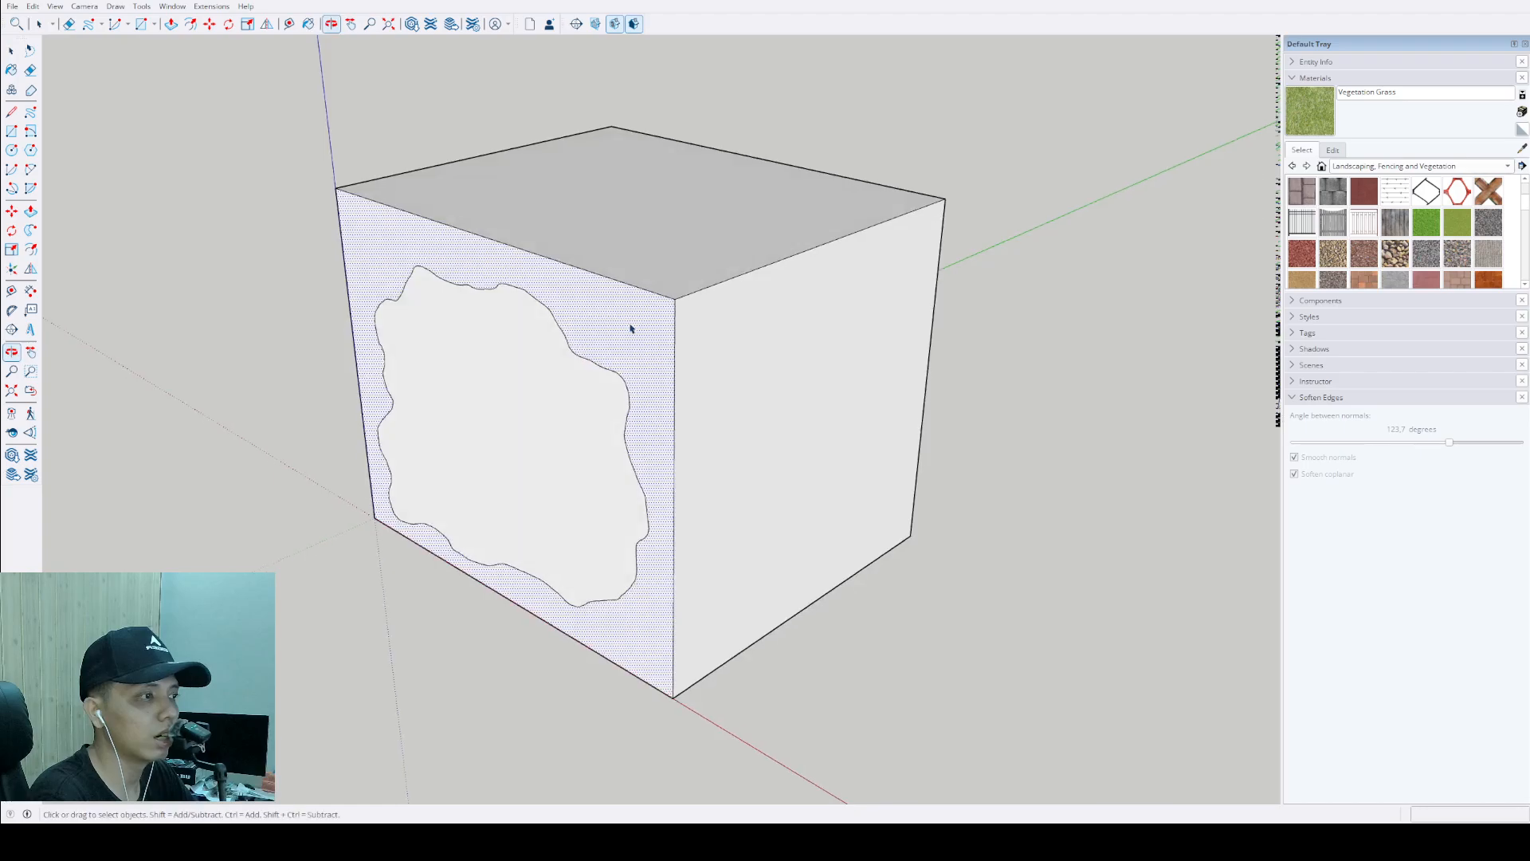
{"action": "key", "text": "p"}
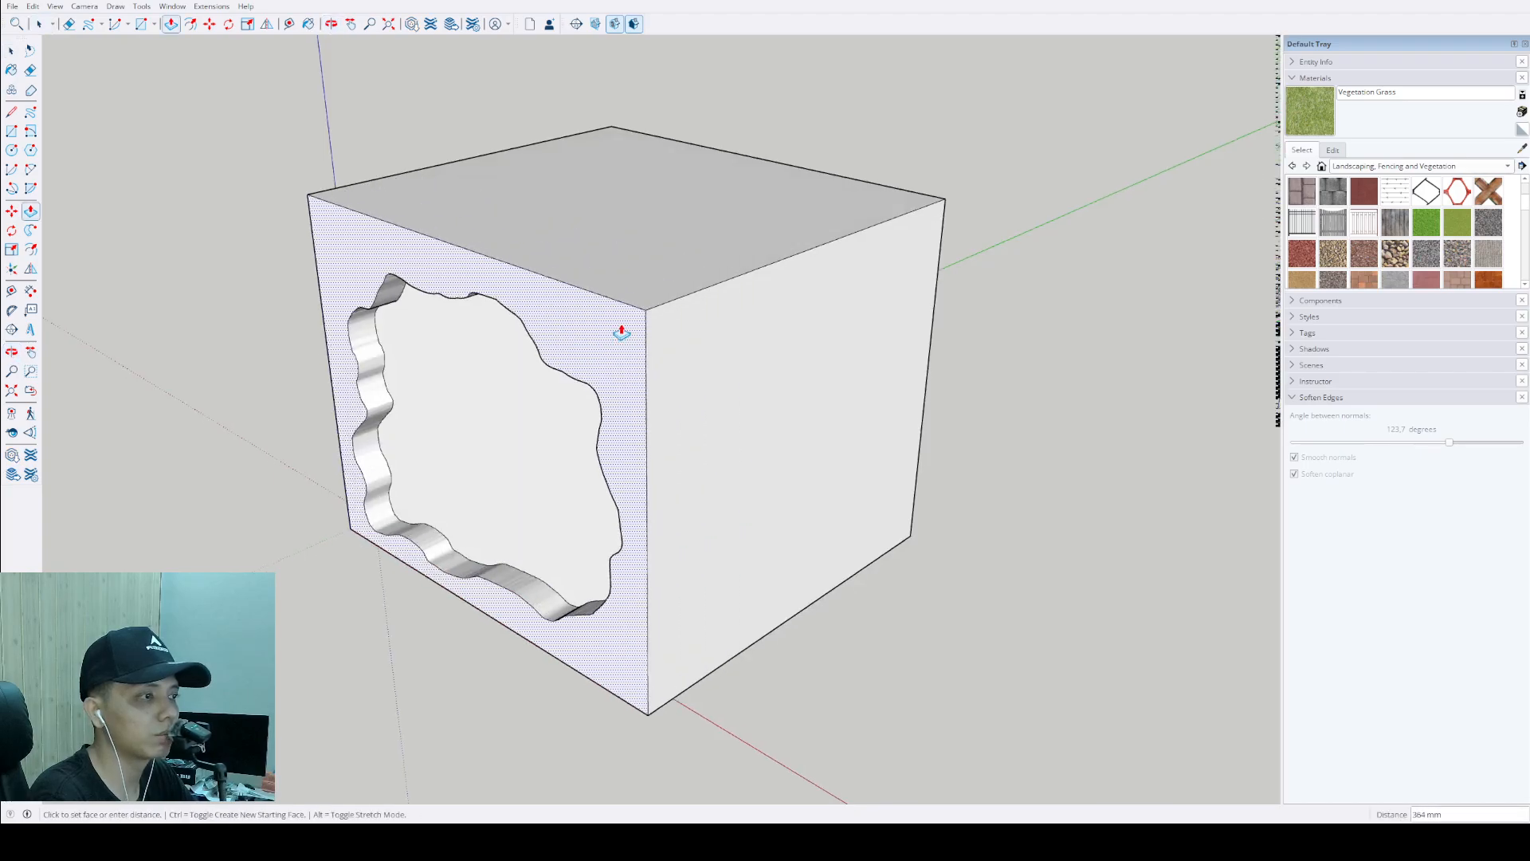
{"action": "key", "text": "space"}
Step: Copy the face enclosed by the freehand outline from the box's origin corner to a free spot beyond the box along the red axis
{"action": "scroll", "coordinate": [590, 375], "scroll_direction": "down", "scroll_amount": 2}
{"action": "mouse_move", "coordinate": [591, 377]}
{"action": "middle_mouse_down"}
{"action": "mouse_move", "coordinate": [779, 468]}
{"action": "mouse_move", "coordinate": [678, 443]}
{"action": "middle_mouse_up"}
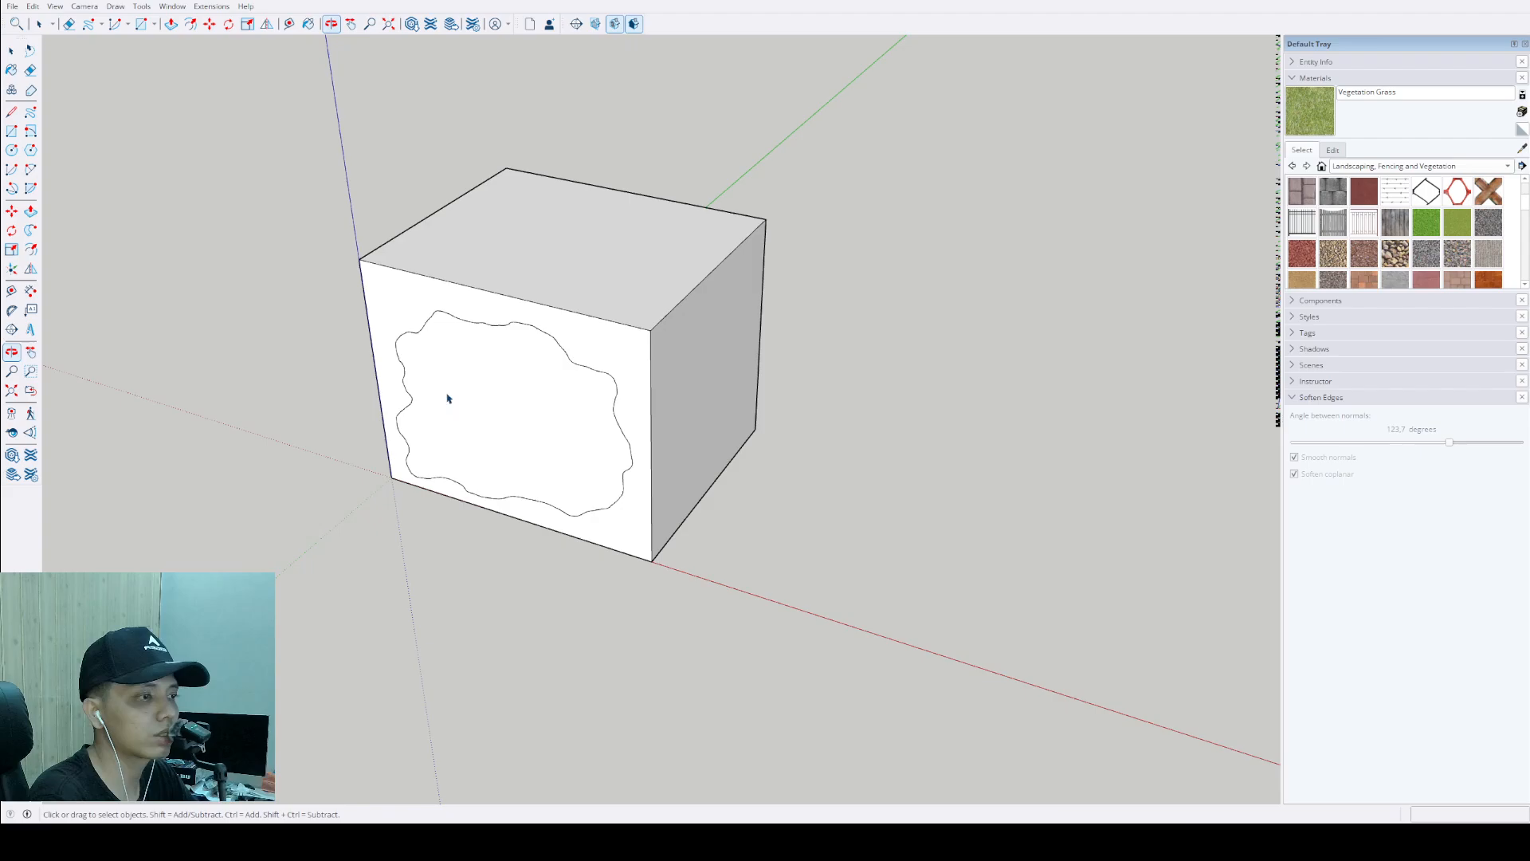
{"action": "scroll", "coordinate": [477, 394], "scroll_direction": "up", "scroll_amount": 3}
{"action": "left_click", "coordinate": [522, 359]}
{"action": "scroll", "coordinate": [530, 355], "scroll_direction": "up", "scroll_amount": 2}
{"action": "mouse_move", "coordinate": [531, 363]}
{"action": "middle_mouse_down"}
{"action": "mouse_move", "coordinate": [533, 381]}
{"action": "mouse_move", "coordinate": [499, 342]}
{"action": "mouse_move", "coordinate": [256, 280]}
{"action": "middle_mouse_up"}
{"action": "left_click", "coordinate": [10, 212]}
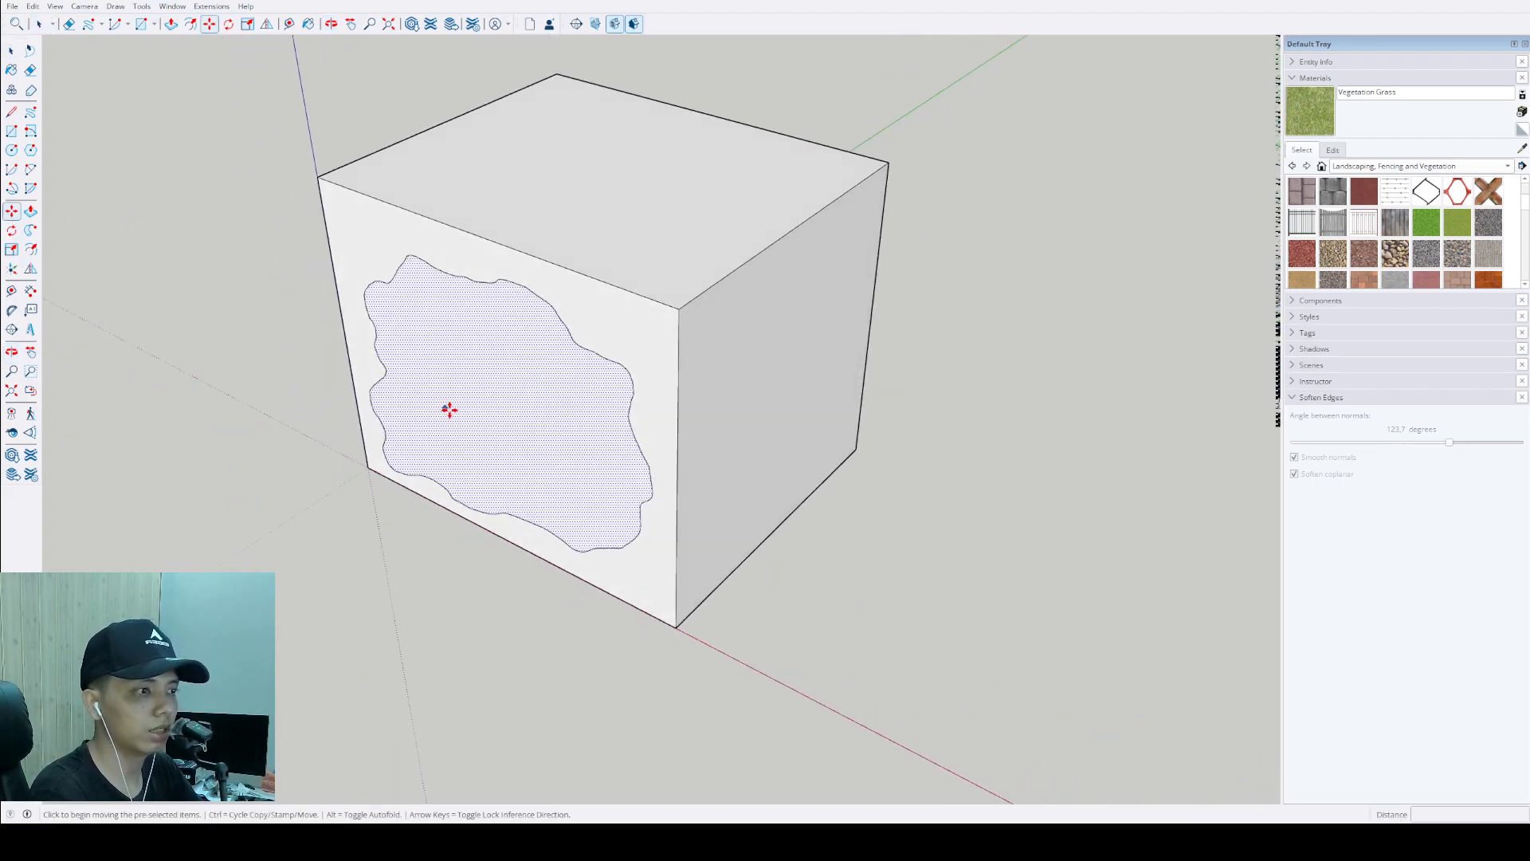
{"action": "key", "text": "ctrl"}
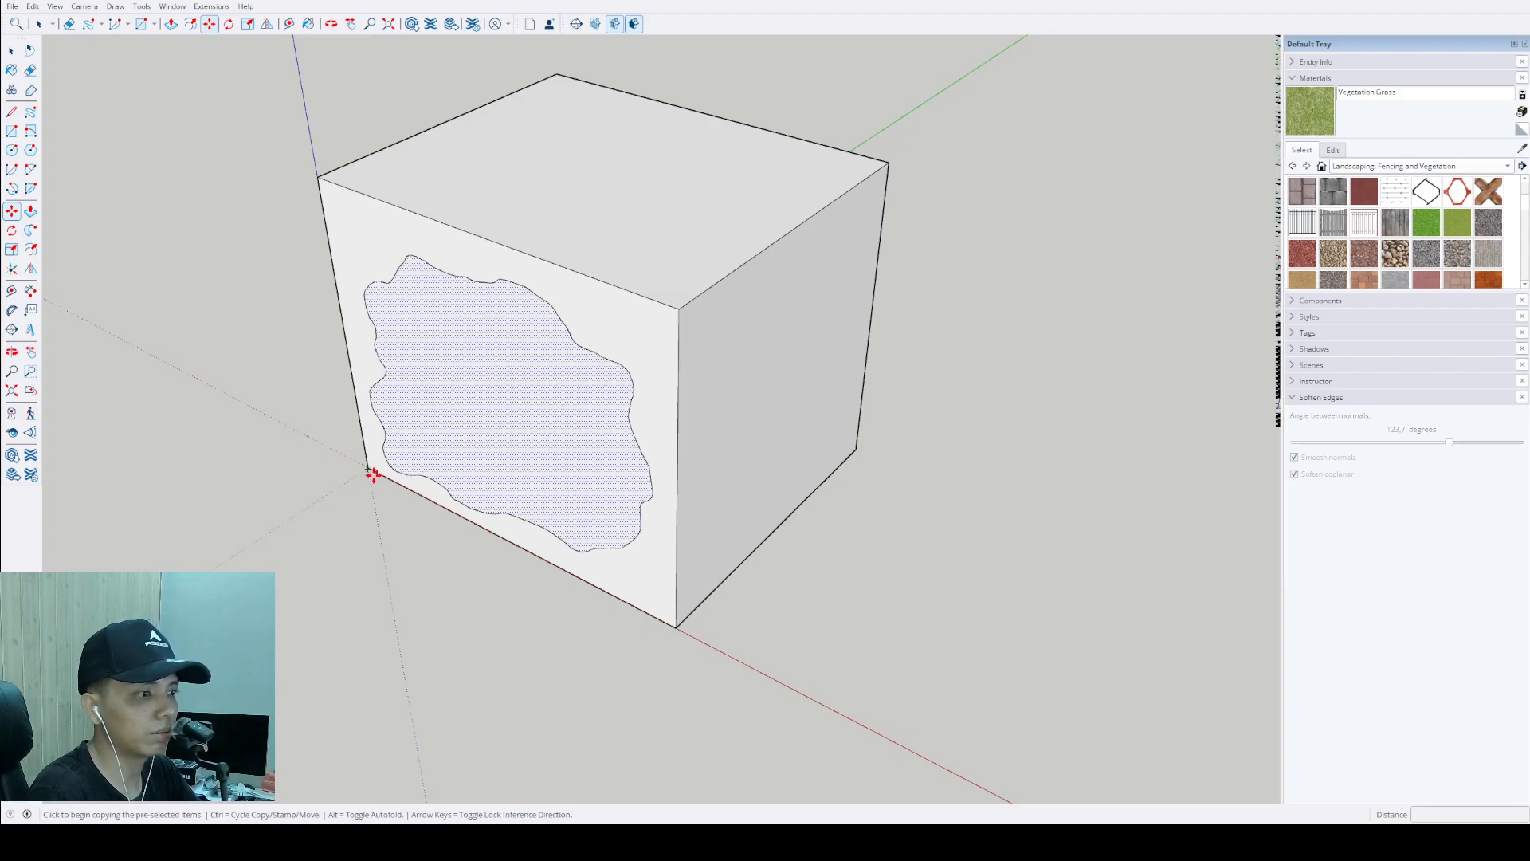
{"action": "scroll", "coordinate": [368, 471], "scroll_direction": "up", "scroll_amount": 3}
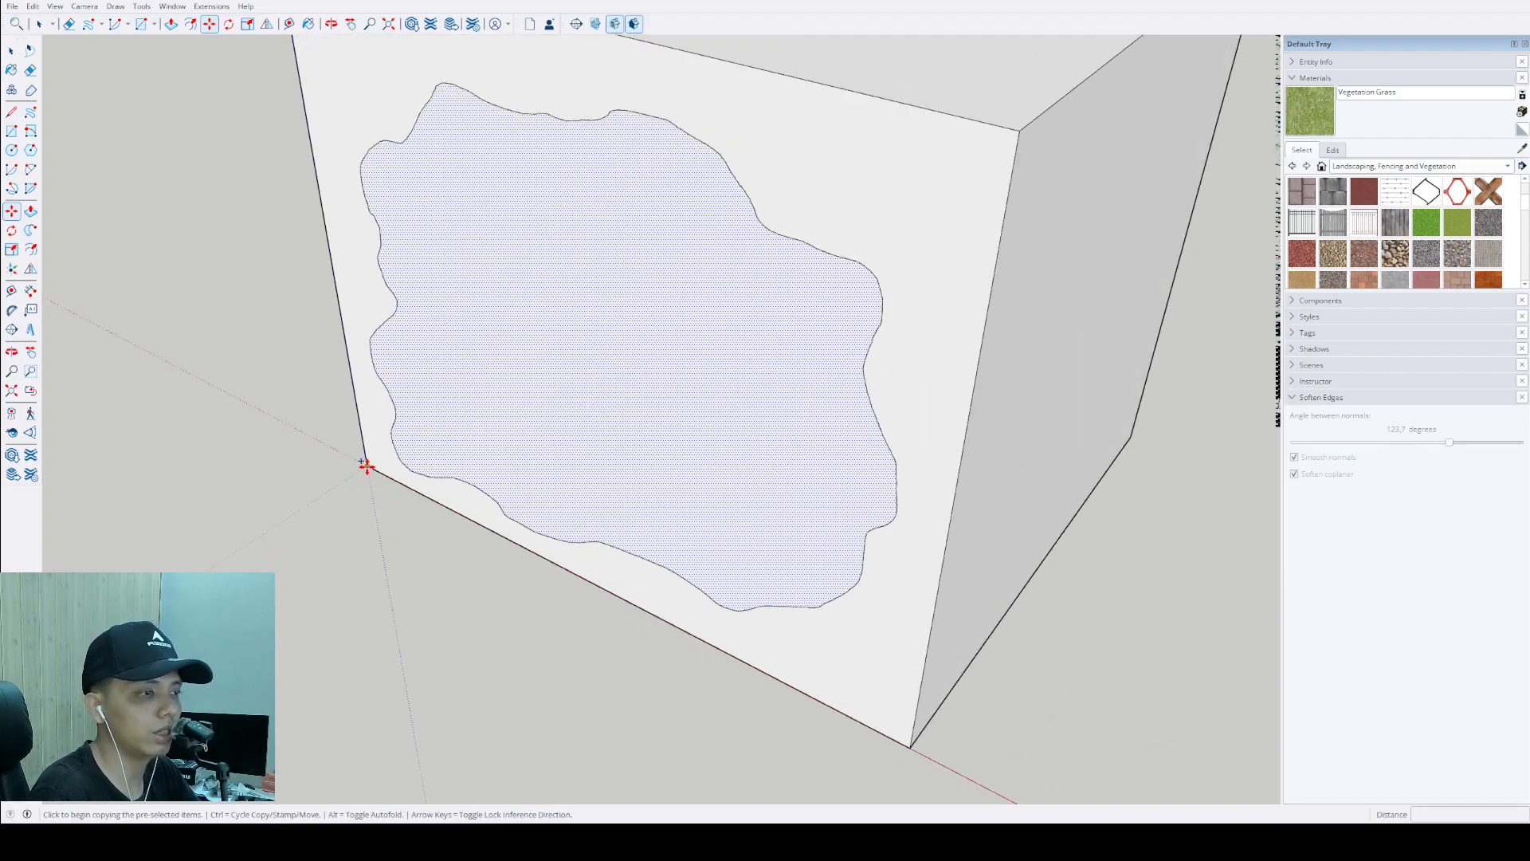
{"action": "scroll", "coordinate": [564, 315], "scroll_direction": "up", "scroll_amount": 2}
{"action": "scroll", "coordinate": [548, 308], "scroll_direction": "down", "scroll_amount": 2}
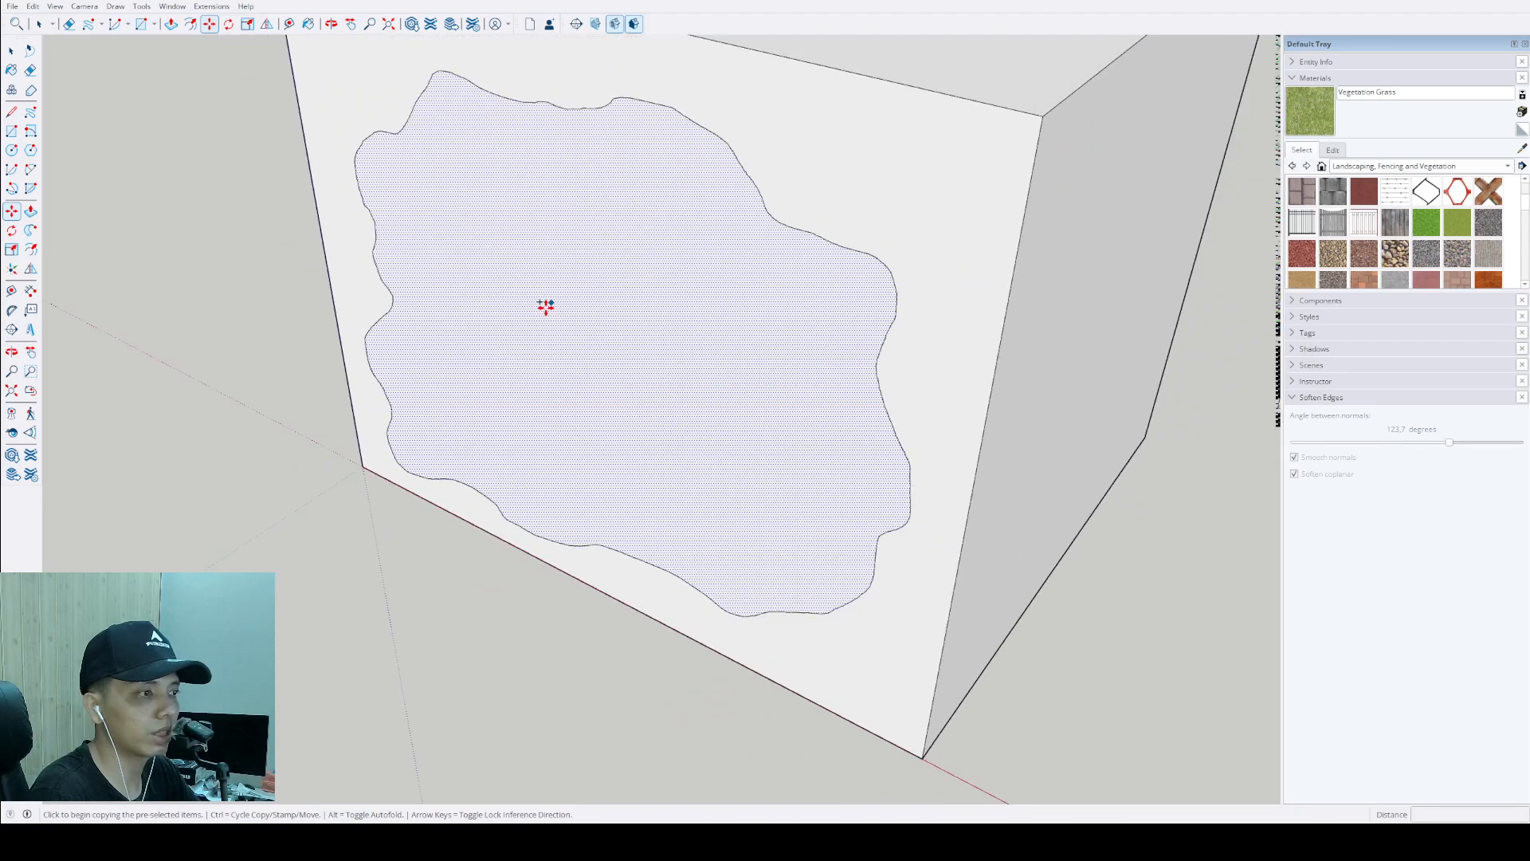
{"action": "left_click", "coordinate": [364, 466]}
{"action": "scroll", "coordinate": [377, 459], "scroll_direction": "down", "scroll_amount": 3}
{"action": "scroll", "coordinate": [594, 554], "scroll_direction": "down", "scroll_amount": 3}
{"action": "middle_click_drag", "start_coordinate": [641, 591], "coordinate": [512, 461], "text": "shift"}
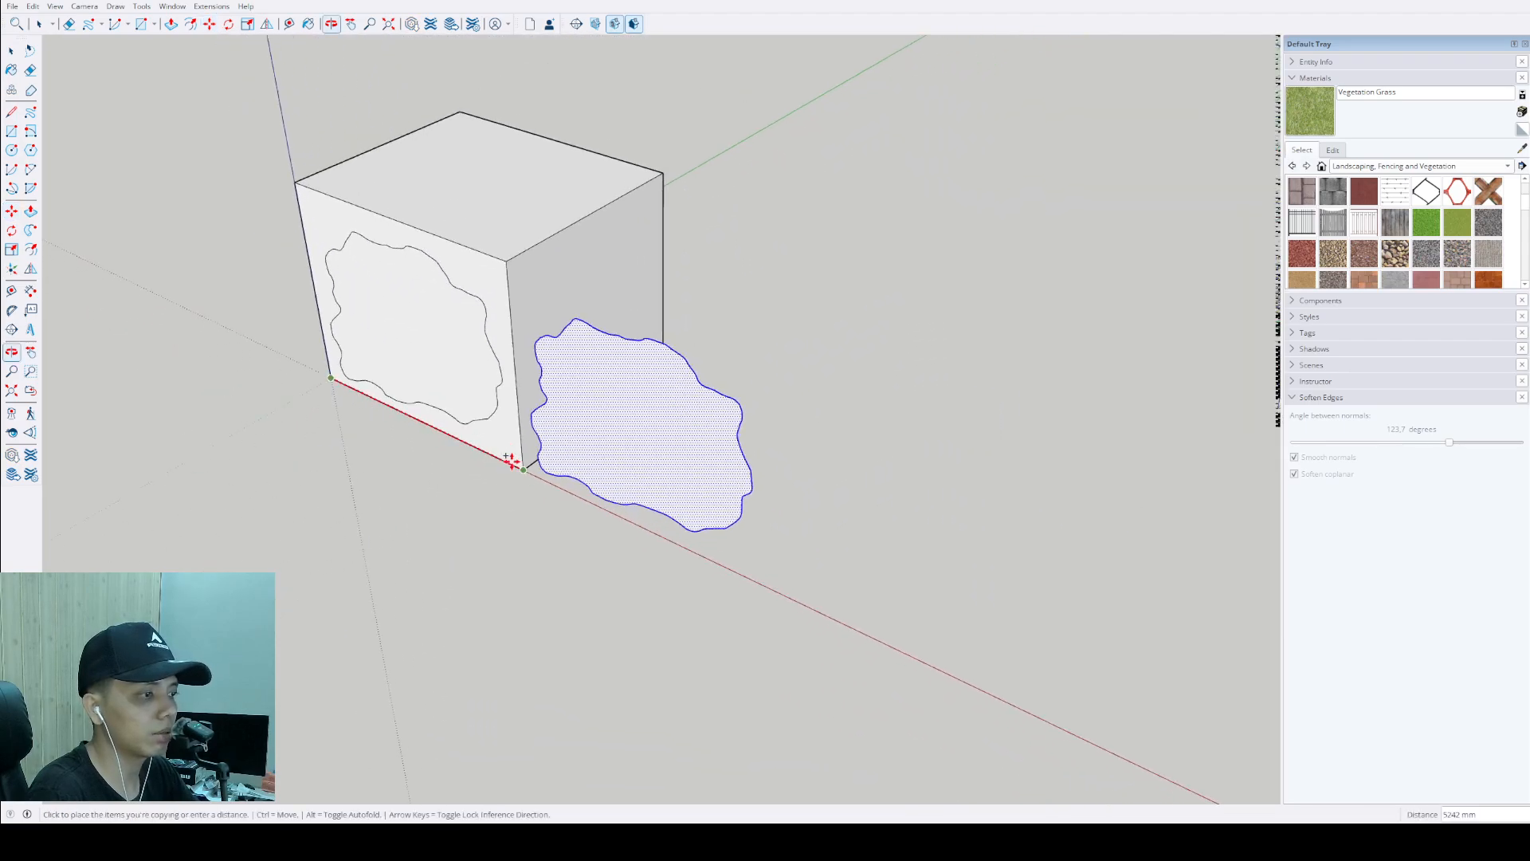
{"action": "scroll", "coordinate": [511, 462], "scroll_direction": "down", "scroll_amount": 1}
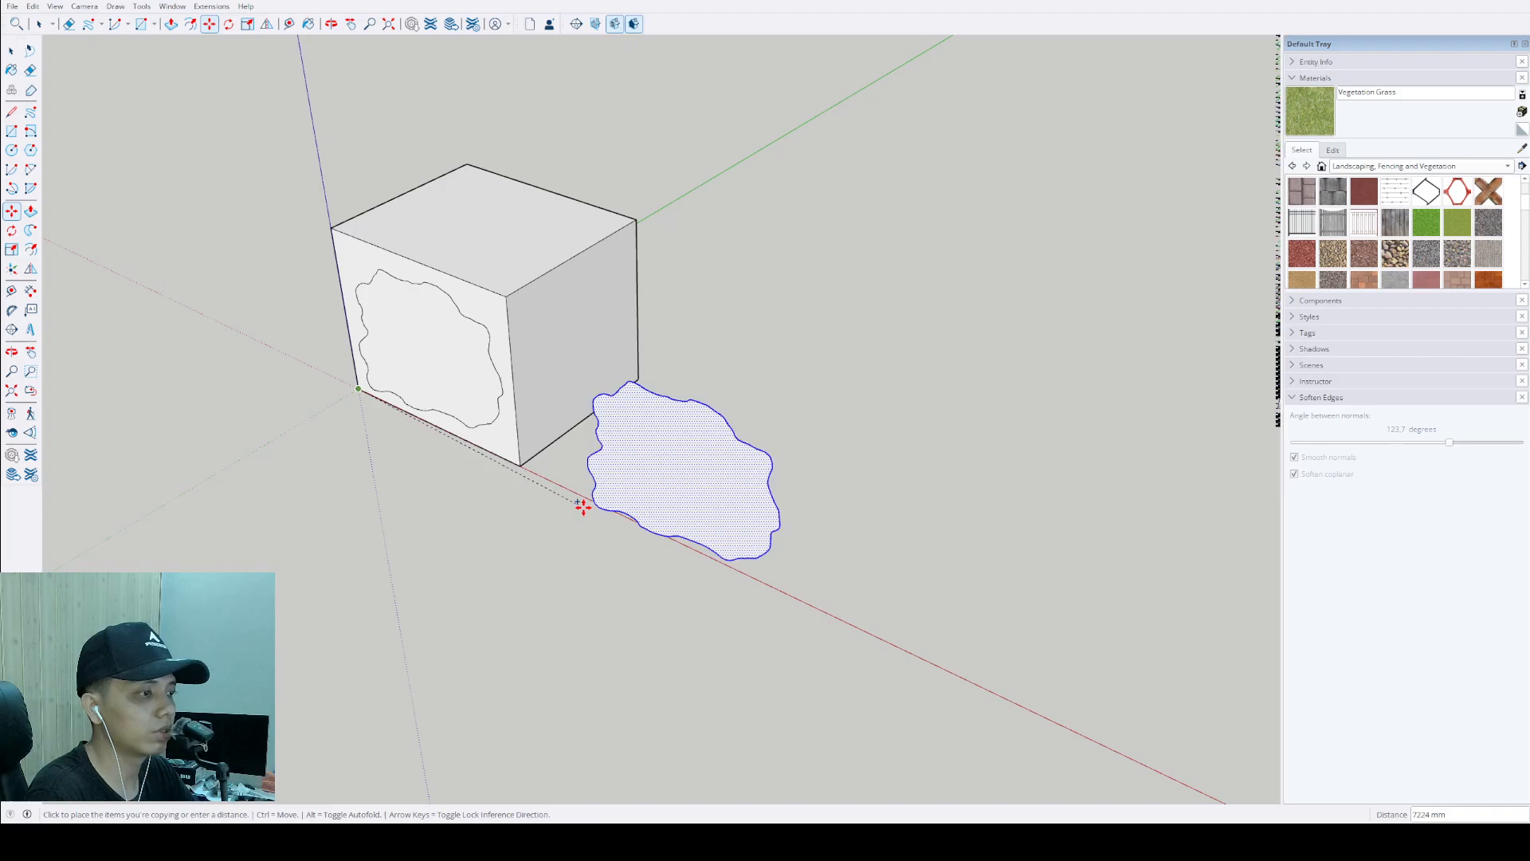
{"action": "left_click", "coordinate": [813, 604]}
{"action": "key", "text": "space"}
Step: Draw a bent path of two connected lines starting at the copied face's edge and running back away from it
{"action": "scroll", "coordinate": [602, 462], "scroll_direction": "down", "scroll_amount": 3}
{"action": "middle_click_drag", "start_coordinate": [635, 455], "coordinate": [404, 458]}
{"action": "scroll", "coordinate": [588, 522], "scroll_direction": "up", "scroll_amount": 1}
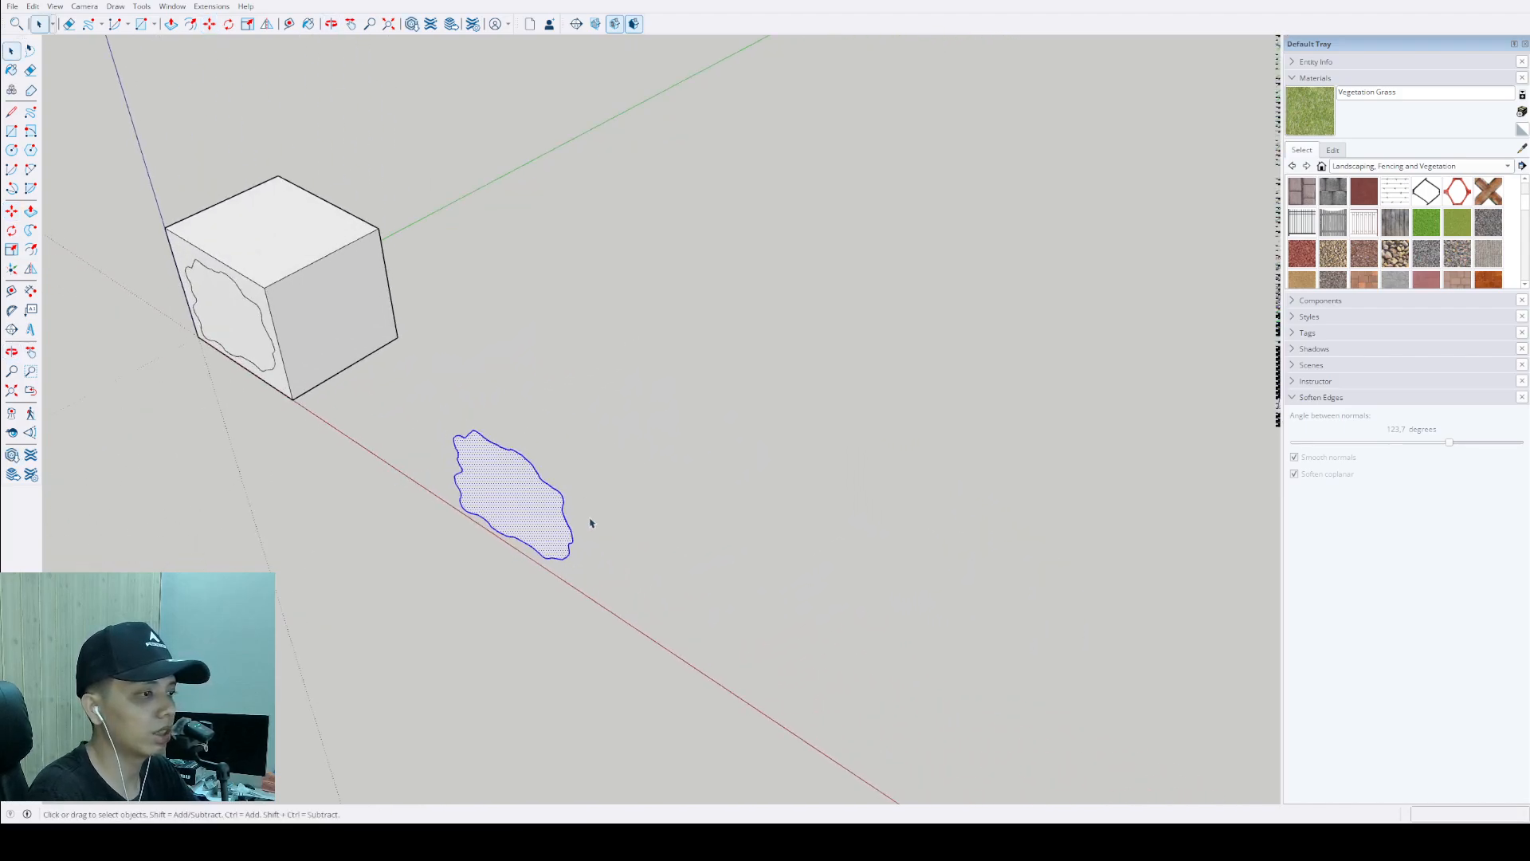
{"action": "middle_click_drag", "start_coordinate": [591, 522], "coordinate": [526, 493]}
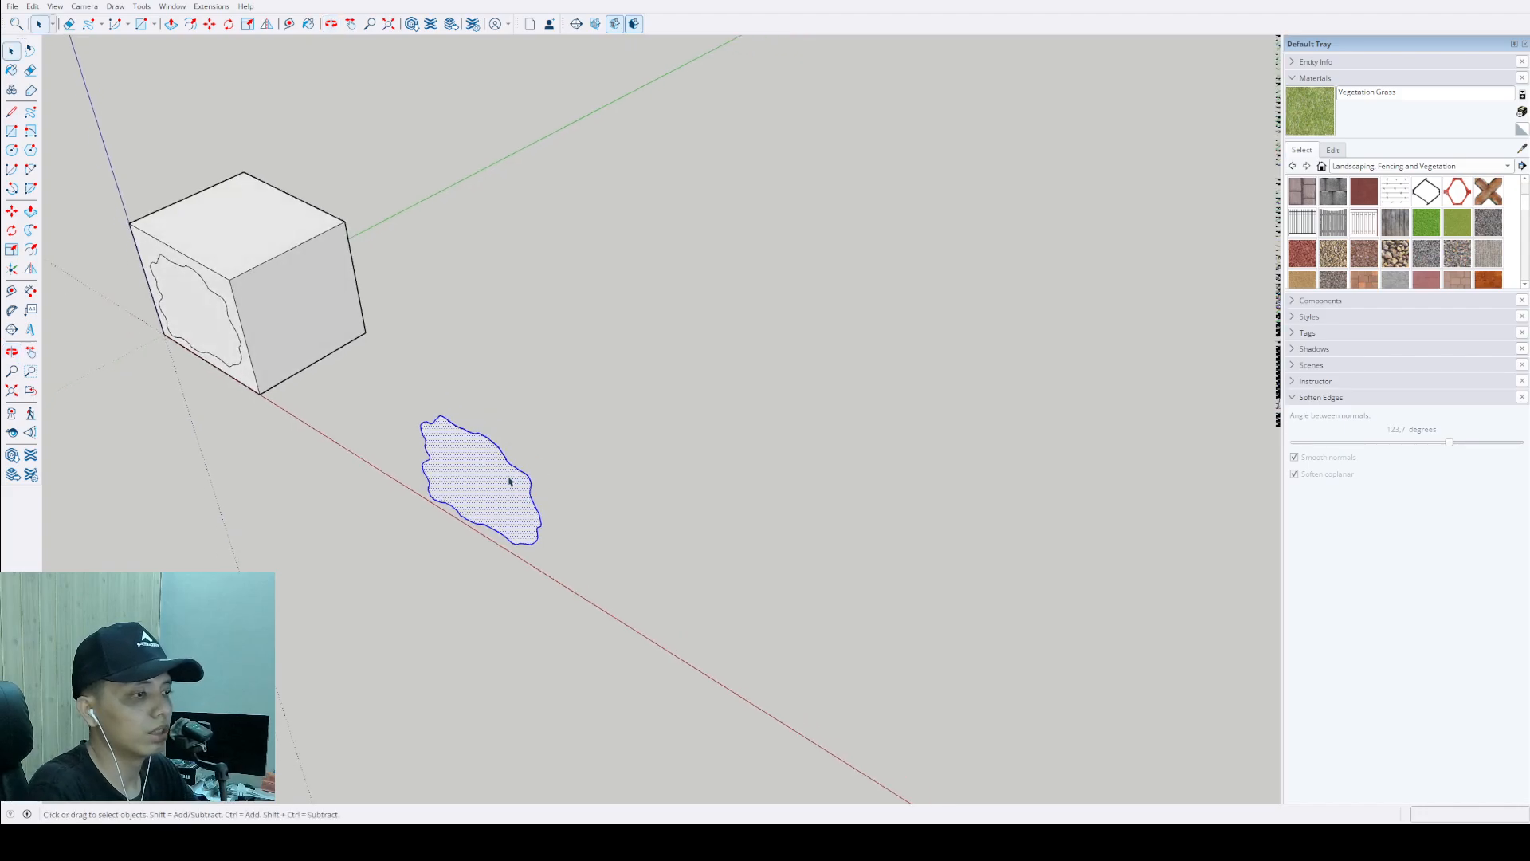
{"action": "left_click", "coordinate": [11, 115]}
{"action": "scroll", "coordinate": [550, 520], "scroll_direction": "up", "scroll_amount": 1}
{"action": "left_click", "coordinate": [544, 526]}
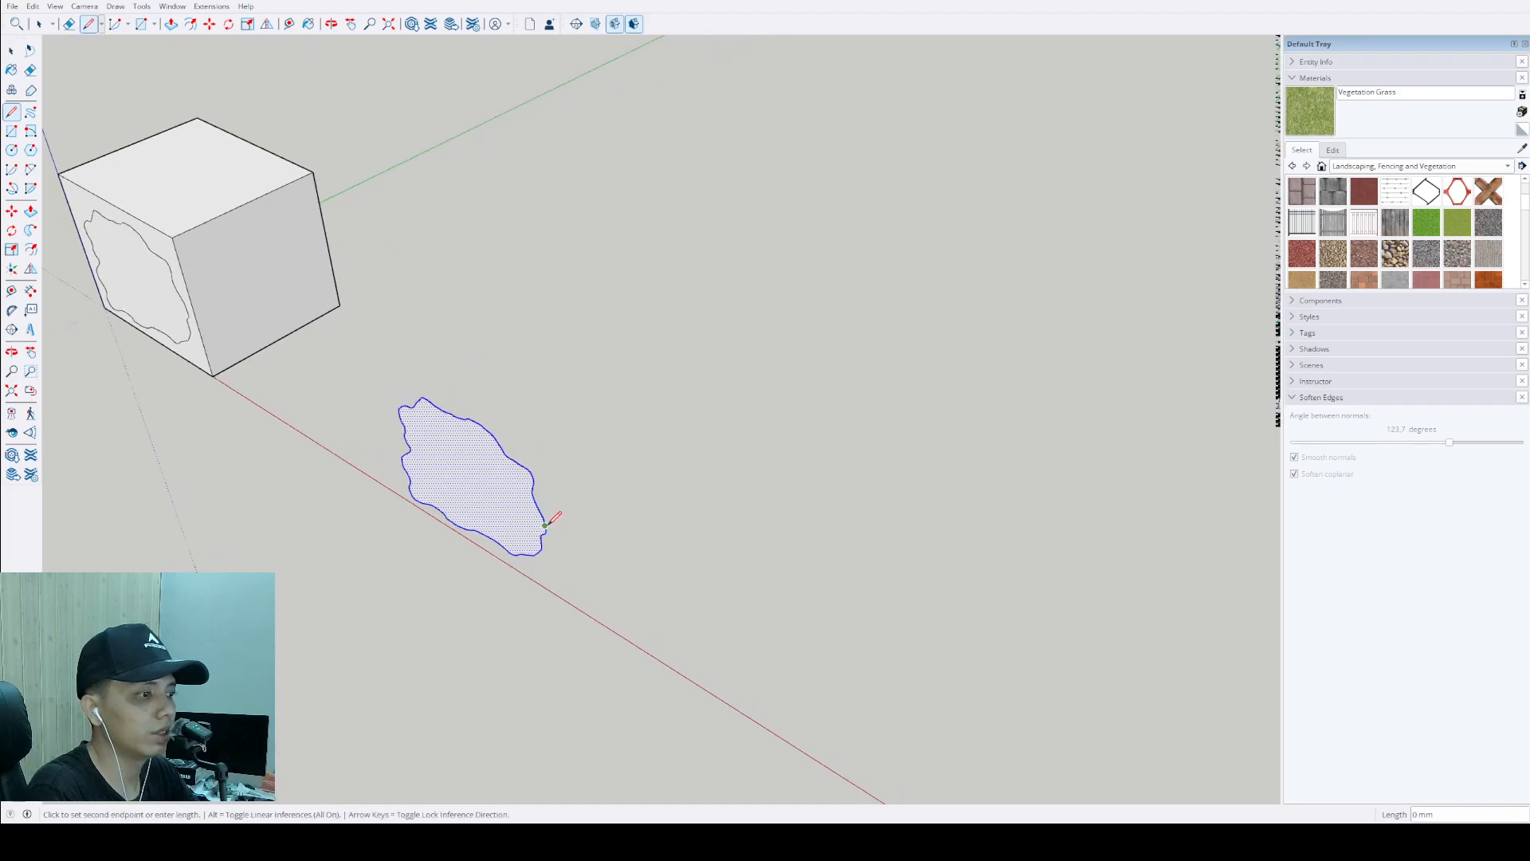
{"action": "scroll", "coordinate": [661, 429], "scroll_direction": "down", "scroll_amount": 1}
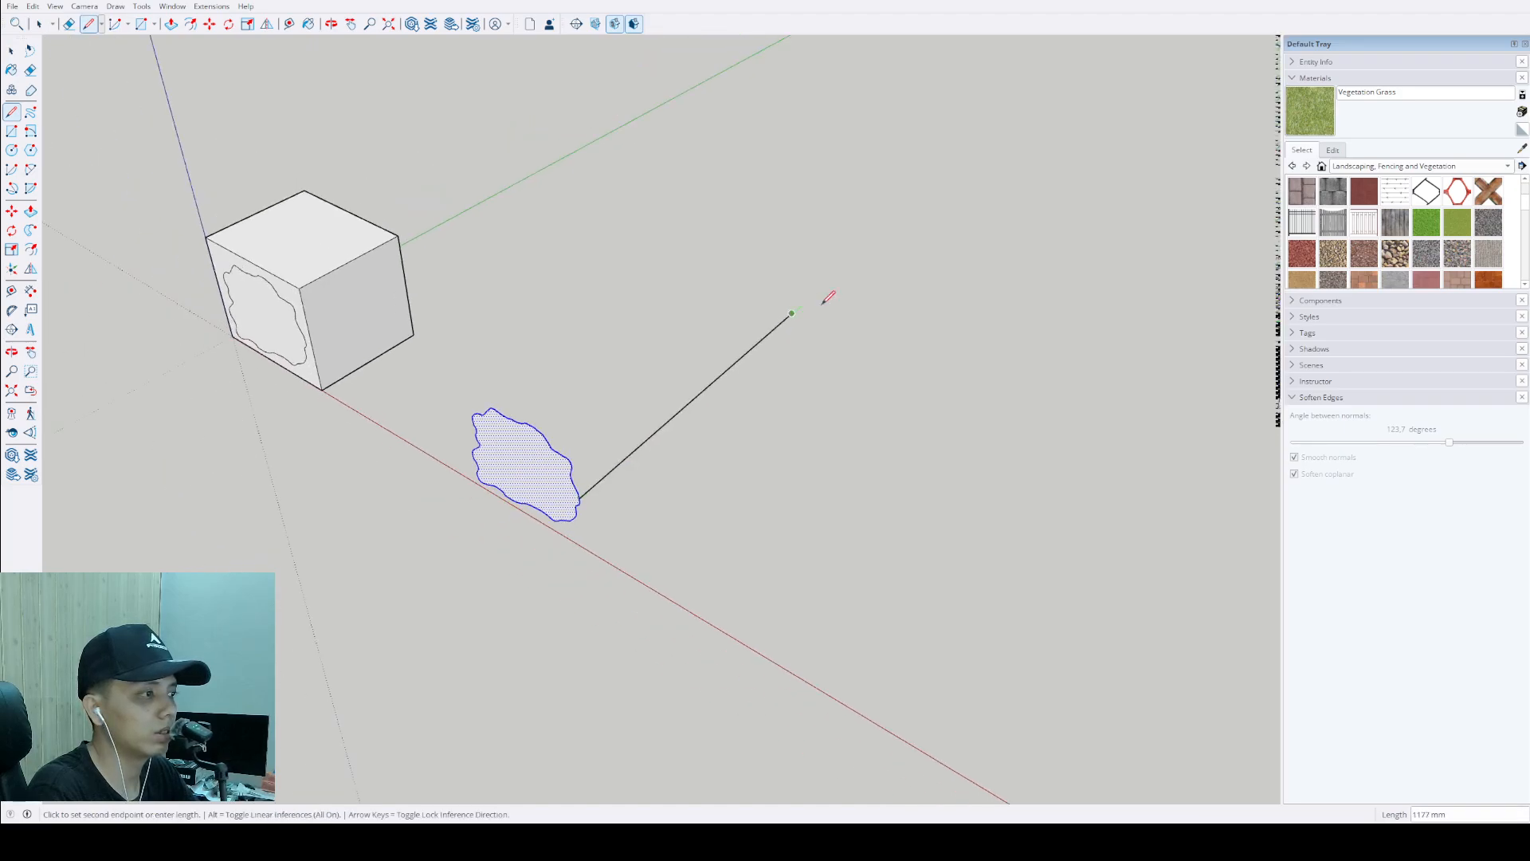
{"action": "left_click", "coordinate": [1083, 206]}
{"action": "key", "text": "space"}
Step: Extrude the copied wavy face along the two-segment path with Follow Me
{"action": "scroll", "coordinate": [468, 553], "scroll_direction": "up", "scroll_amount": 1}
{"action": "middle_click_drag", "start_coordinate": [468, 553], "coordinate": [539, 518]}
{"action": "left_click_drag", "start_coordinate": [874, 351], "coordinate": [703, 281]}
{"action": "scroll", "coordinate": [592, 456], "scroll_direction": "up", "scroll_amount": 3}
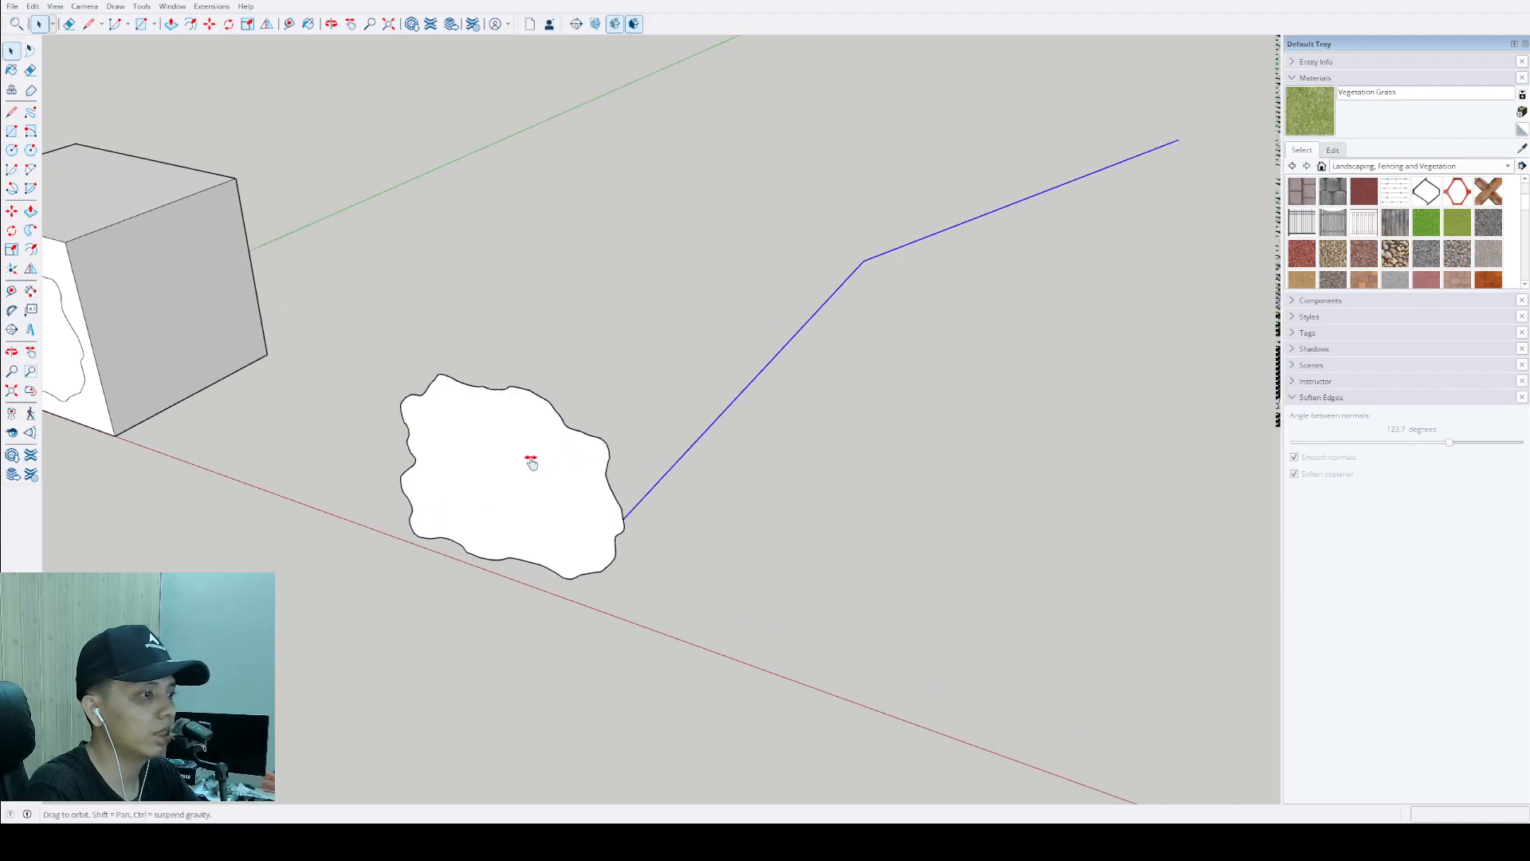
{"action": "middle_click_drag", "start_coordinate": [529, 462], "coordinate": [463, 475]}
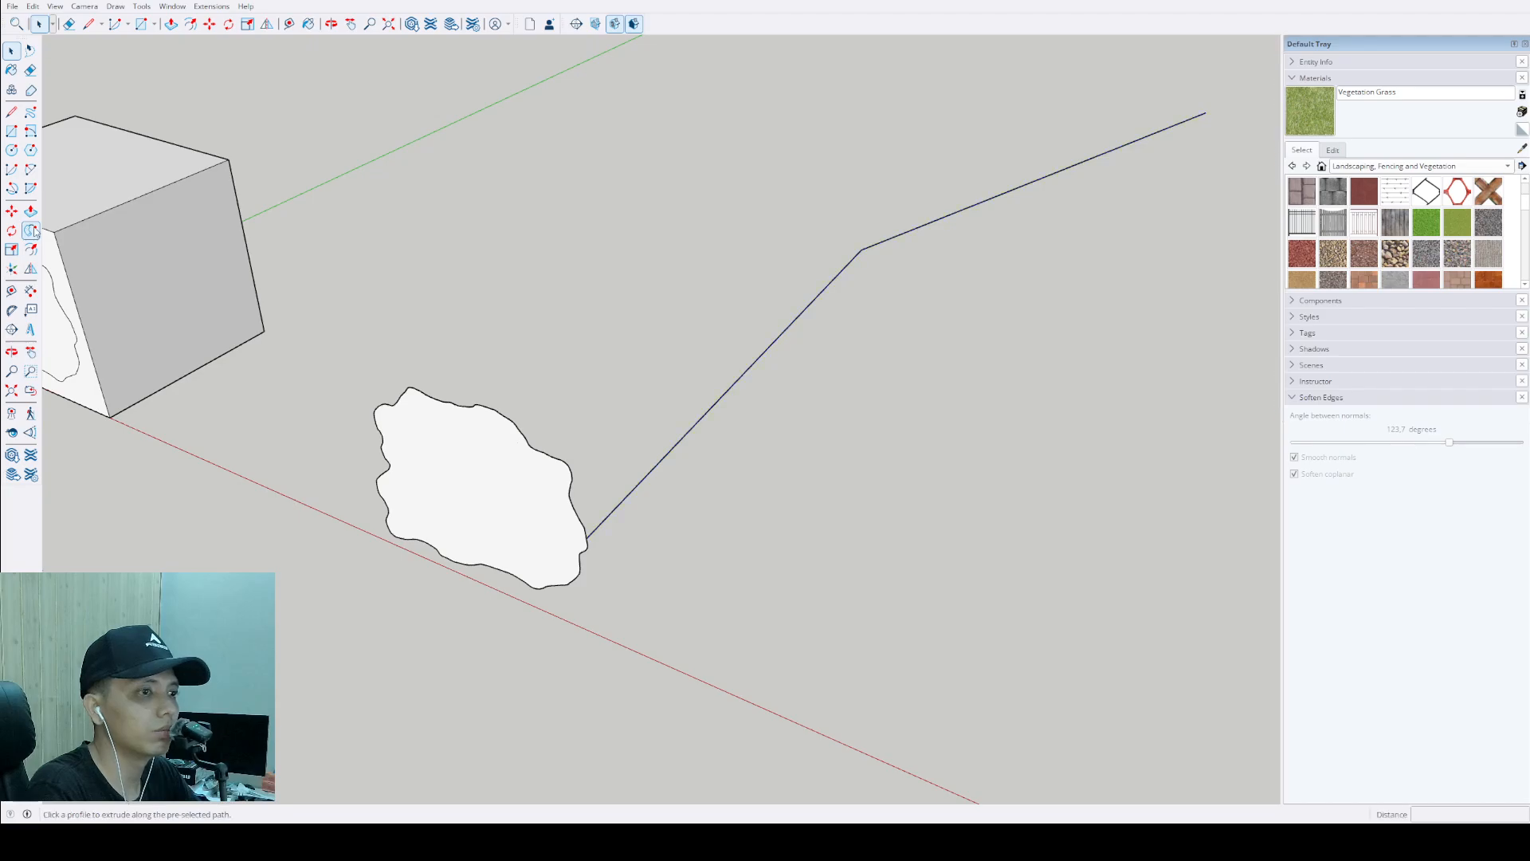
{"action": "left_click", "coordinate": [29, 232]}
{"action": "left_click", "coordinate": [496, 461]}
{"action": "key", "text": "space"}
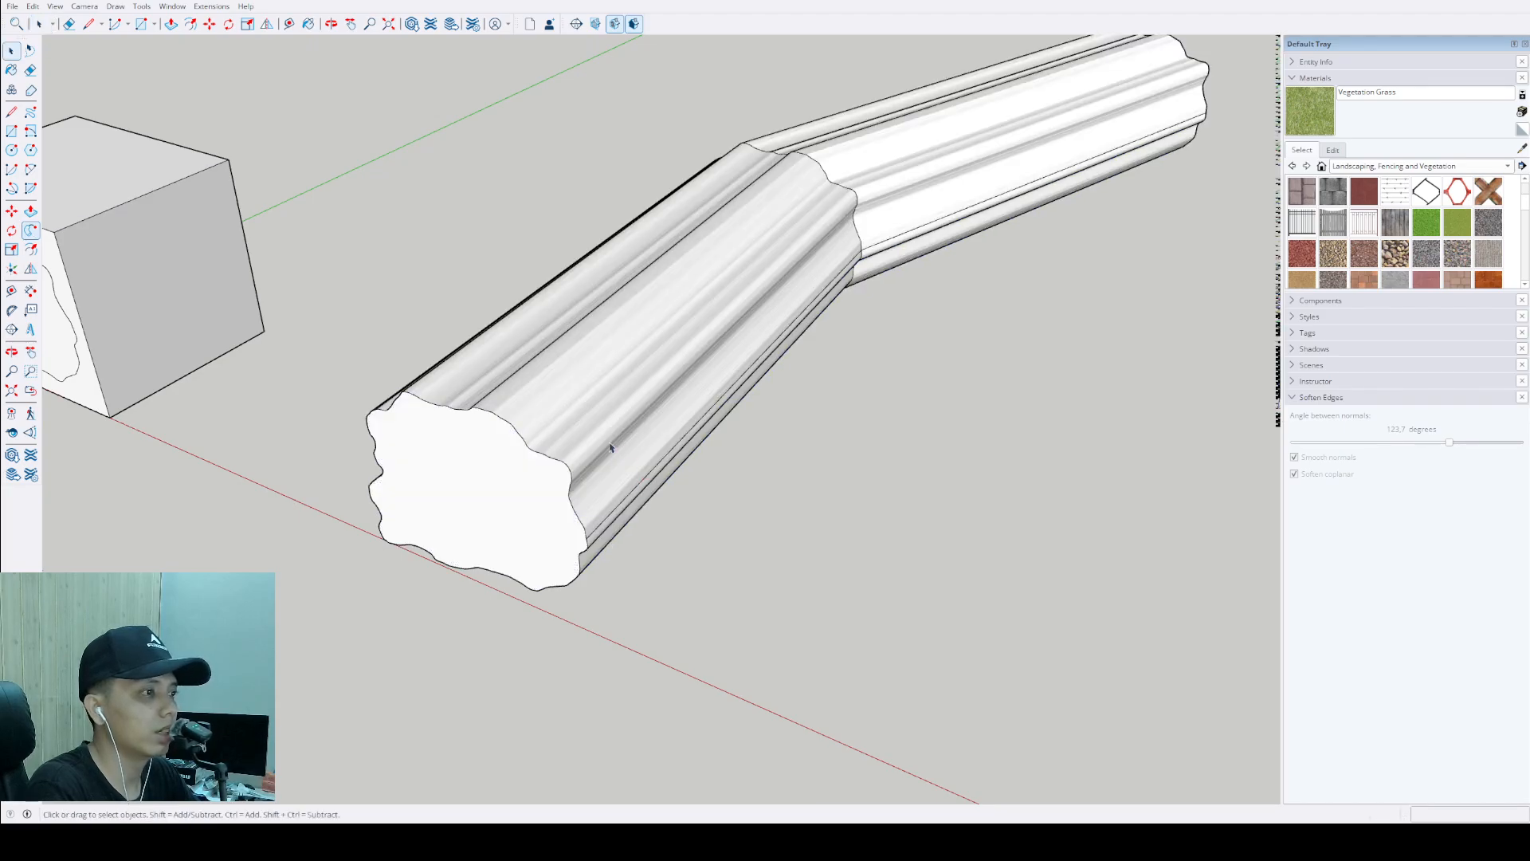
Step: Copy the bent form's wavy end face along the red axis to a free spot well clear of the bent form
{"action": "middle_click_drag", "start_coordinate": [516, 475], "coordinate": [919, 341]}
{"action": "scroll", "coordinate": [733, 346], "scroll_direction": "up", "scroll_amount": 3}
{"action": "middle_click_drag", "start_coordinate": [621, 423], "coordinate": [522, 332]}
{"action": "scroll", "coordinate": [604, 333], "scroll_direction": "down", "scroll_amount": 3}
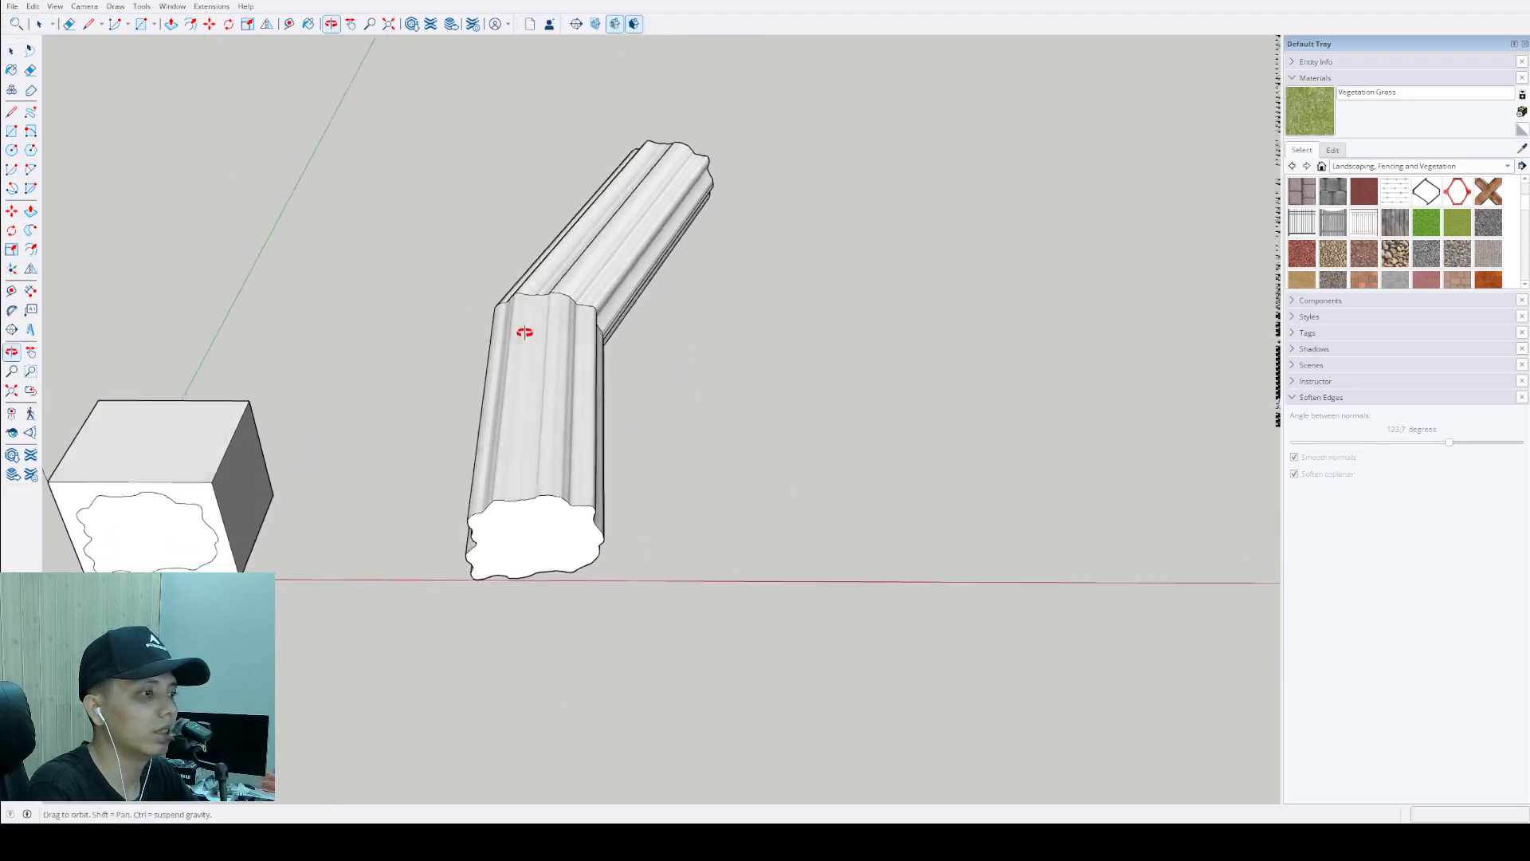
{"action": "scroll", "coordinate": [566, 533], "scroll_direction": "up", "scroll_amount": 3}
{"action": "left_click", "coordinate": [578, 520]}
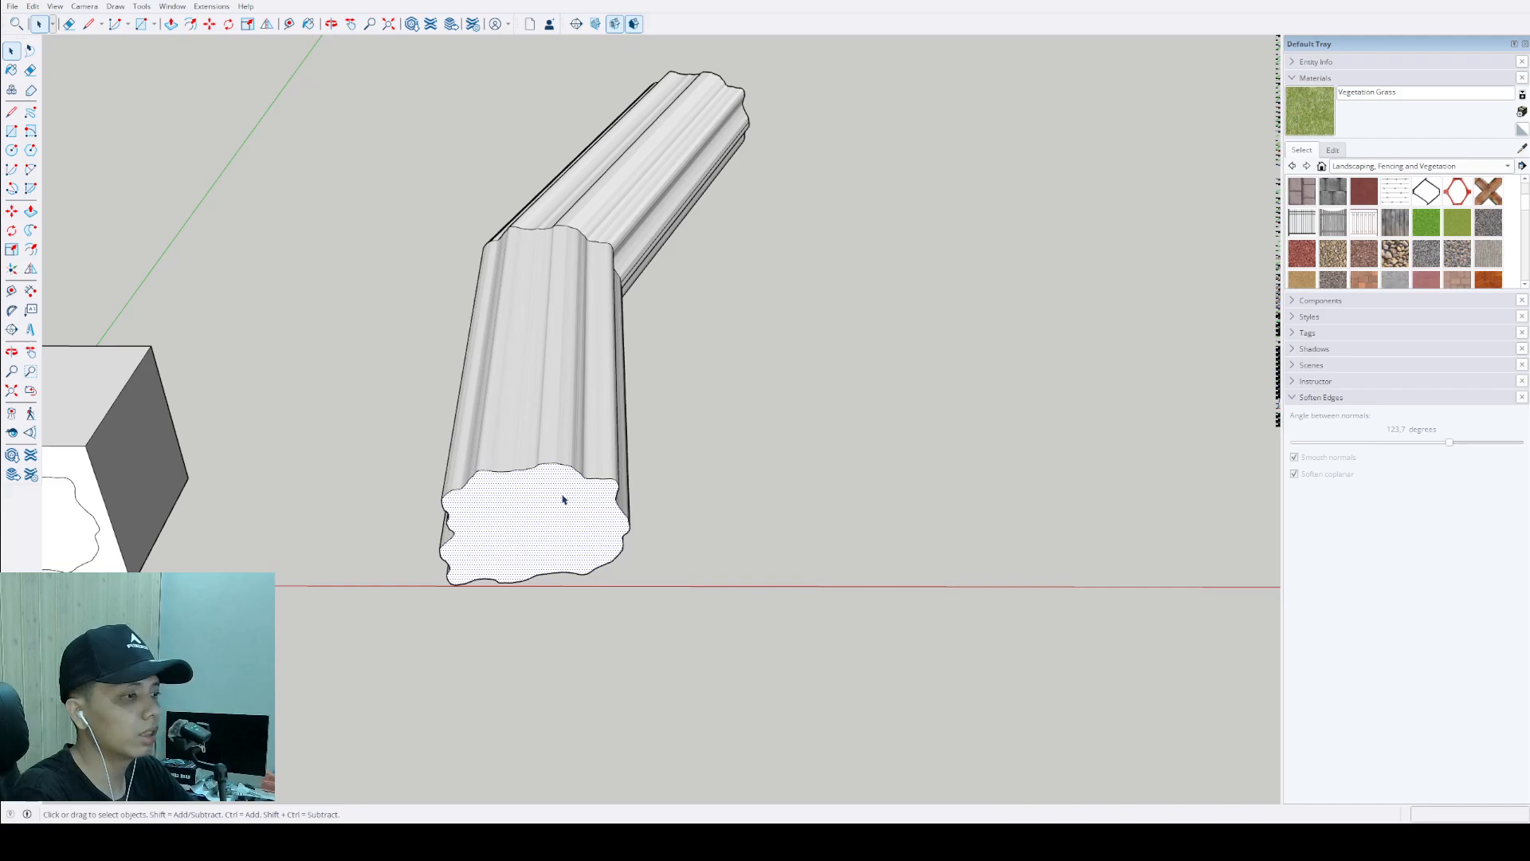
{"action": "middle_click_drag", "start_coordinate": [573, 491], "coordinate": [48, 283]}
{"action": "left_click", "coordinate": [13, 219]}
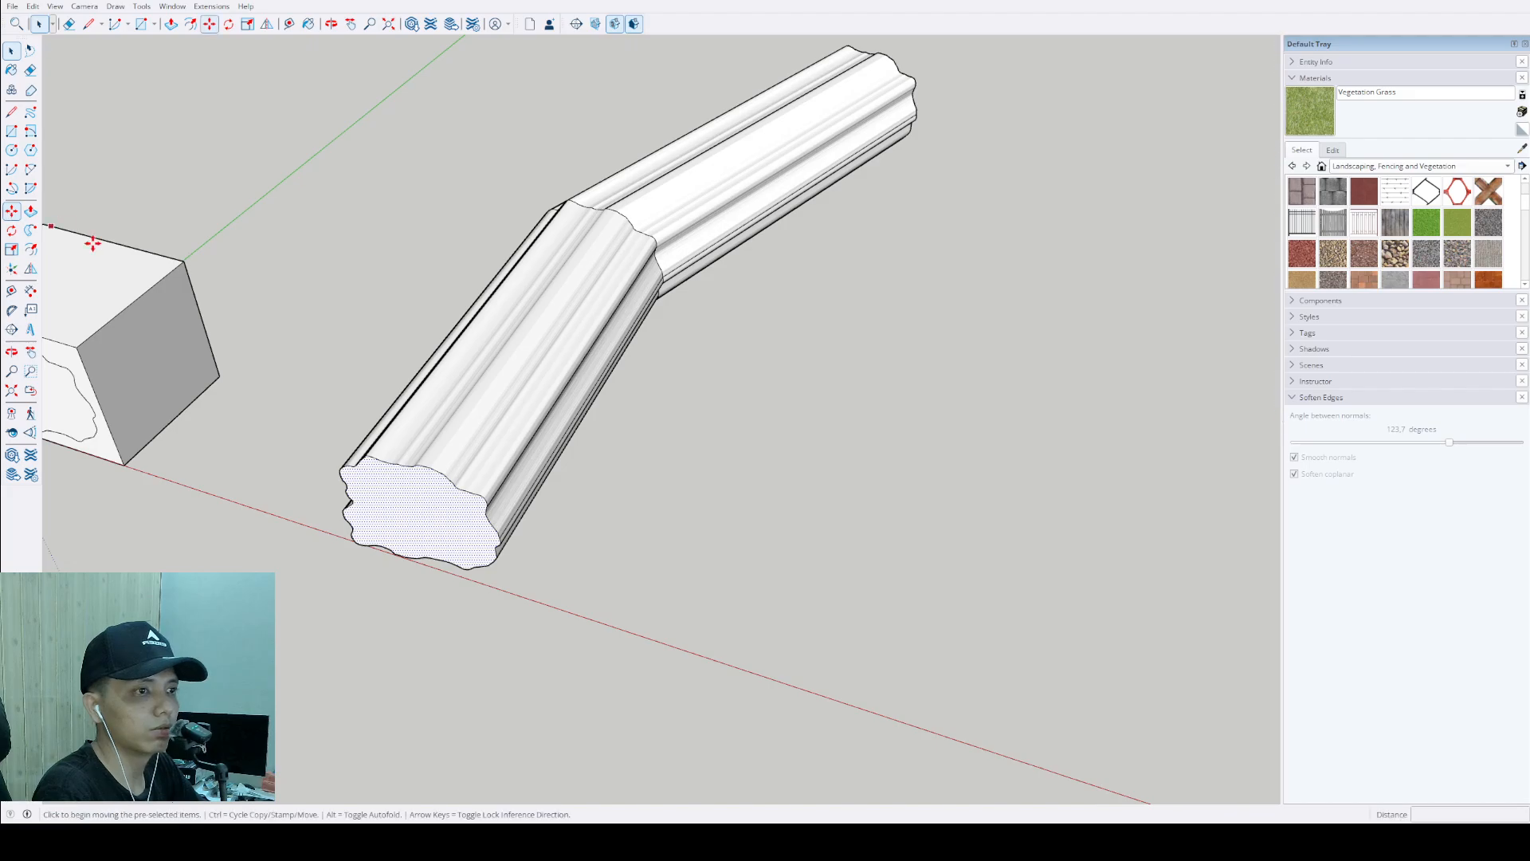
{"action": "scroll", "coordinate": [441, 510], "scroll_direction": "up", "scroll_amount": 2}
{"action": "middle_click_drag", "start_coordinate": [441, 510], "coordinate": [369, 466]}
{"action": "key", "text": "ctrl"}
{"action": "left_click", "coordinate": [369, 466]}
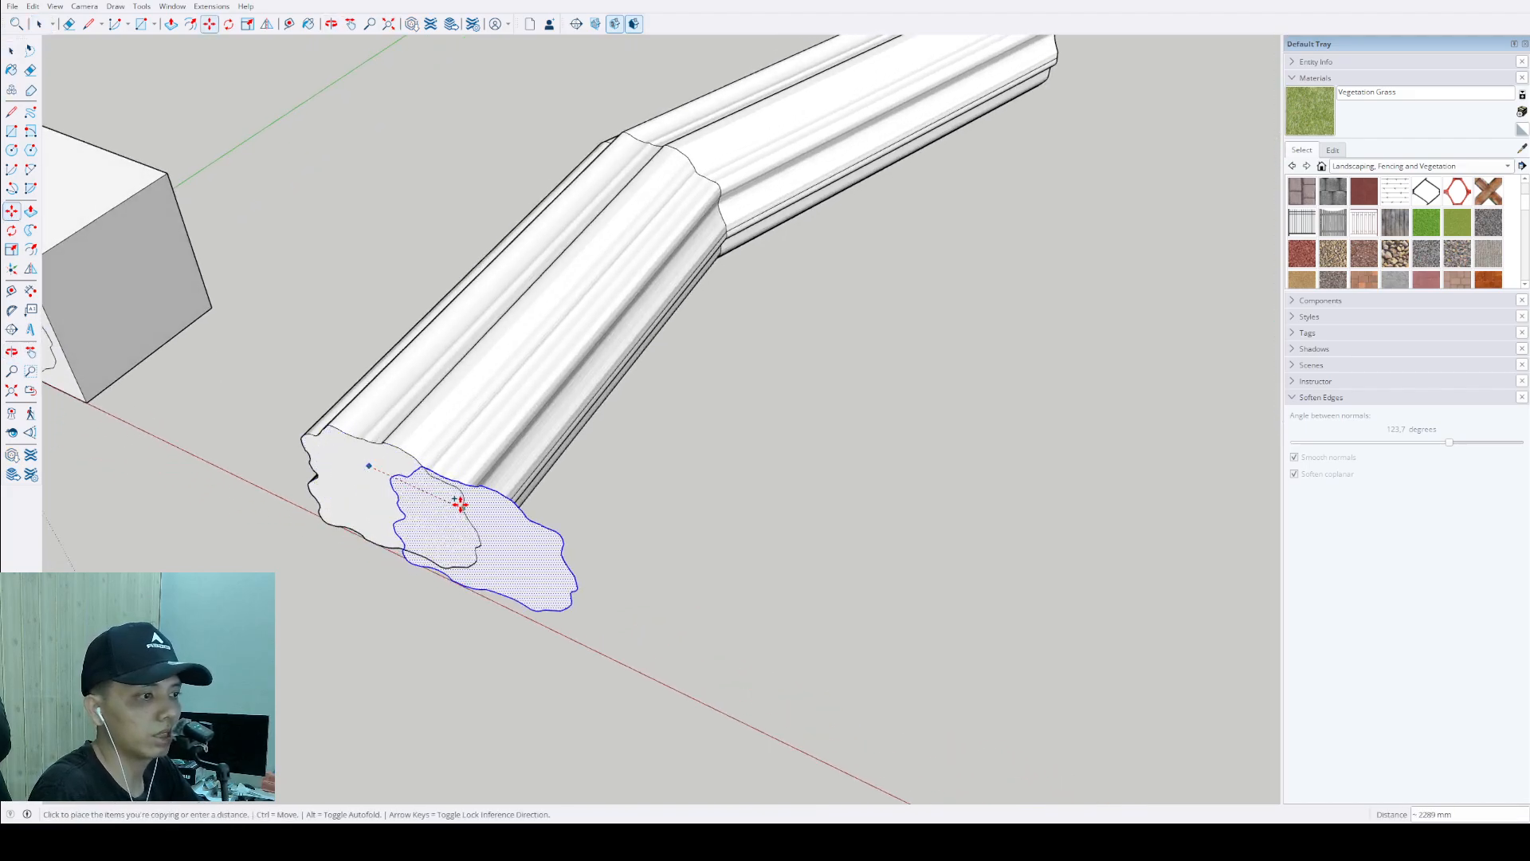
{"action": "scroll", "coordinate": [454, 502], "scroll_direction": "down", "scroll_amount": 3}
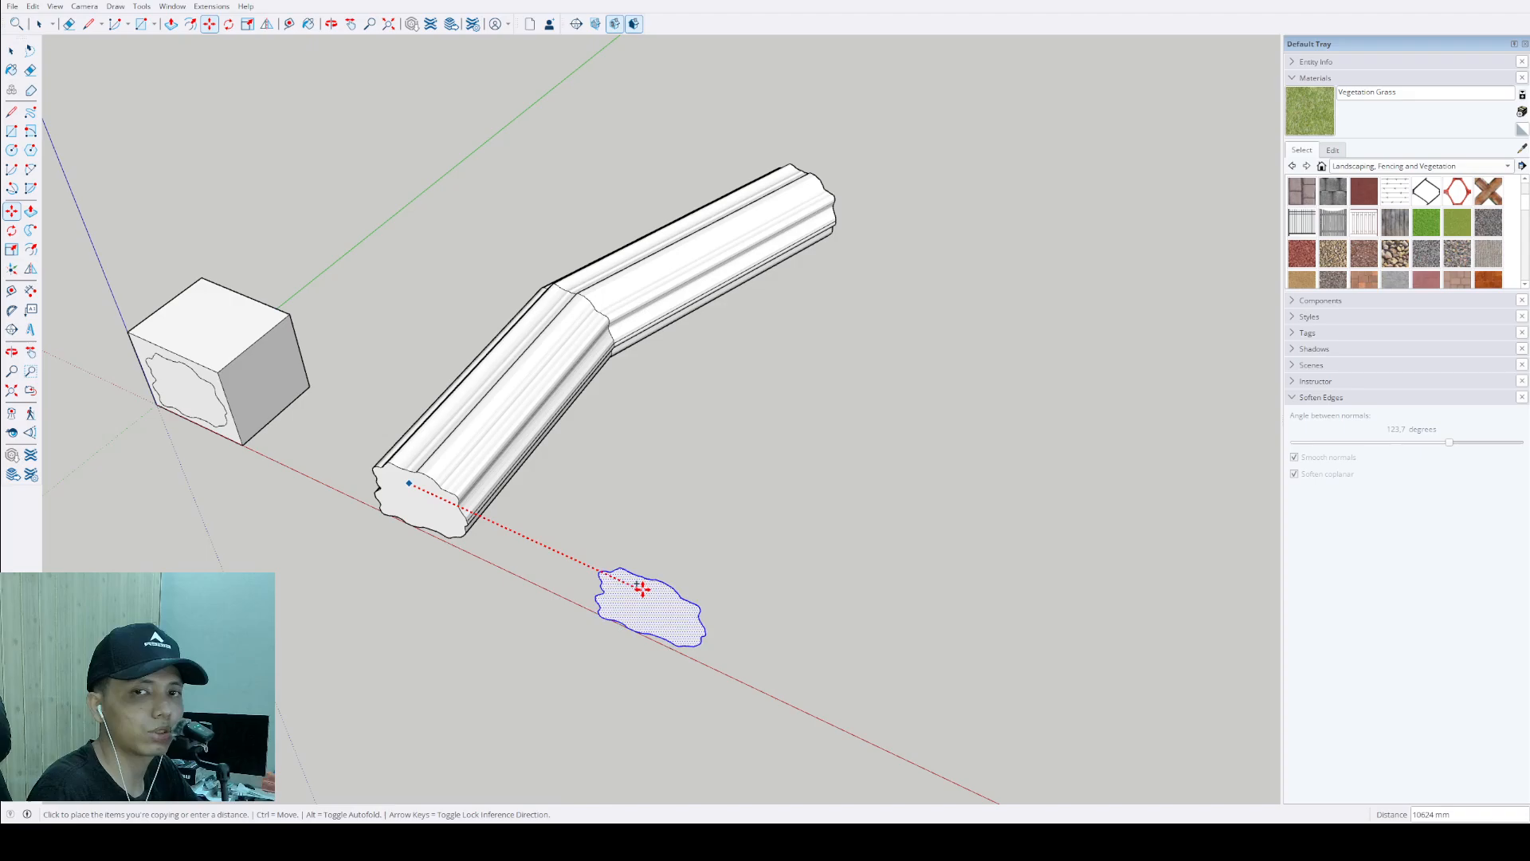
{"action": "left_click", "coordinate": [919, 701]}
{"action": "key", "text": "space"}
Step: Push/Pull the copied wavy face back from the red axis into a long straight form
{"action": "scroll", "coordinate": [918, 745], "scroll_direction": "up", "scroll_amount": 3}
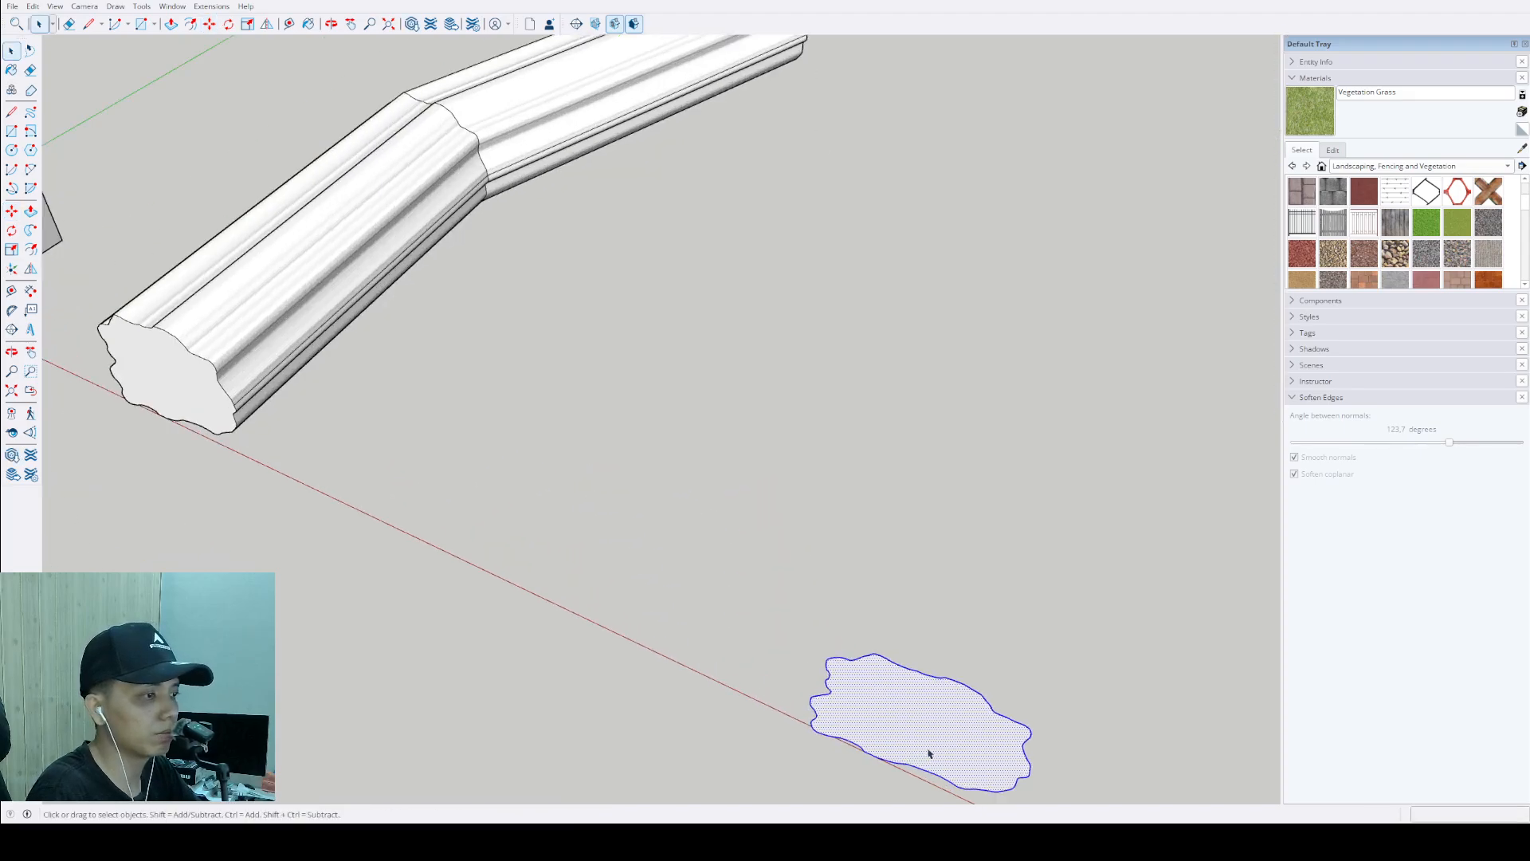
{"action": "middle_click_drag", "start_coordinate": [929, 752], "coordinate": [722, 637]}
{"action": "scroll", "coordinate": [722, 637], "scroll_direction": "down", "scroll_amount": 4}
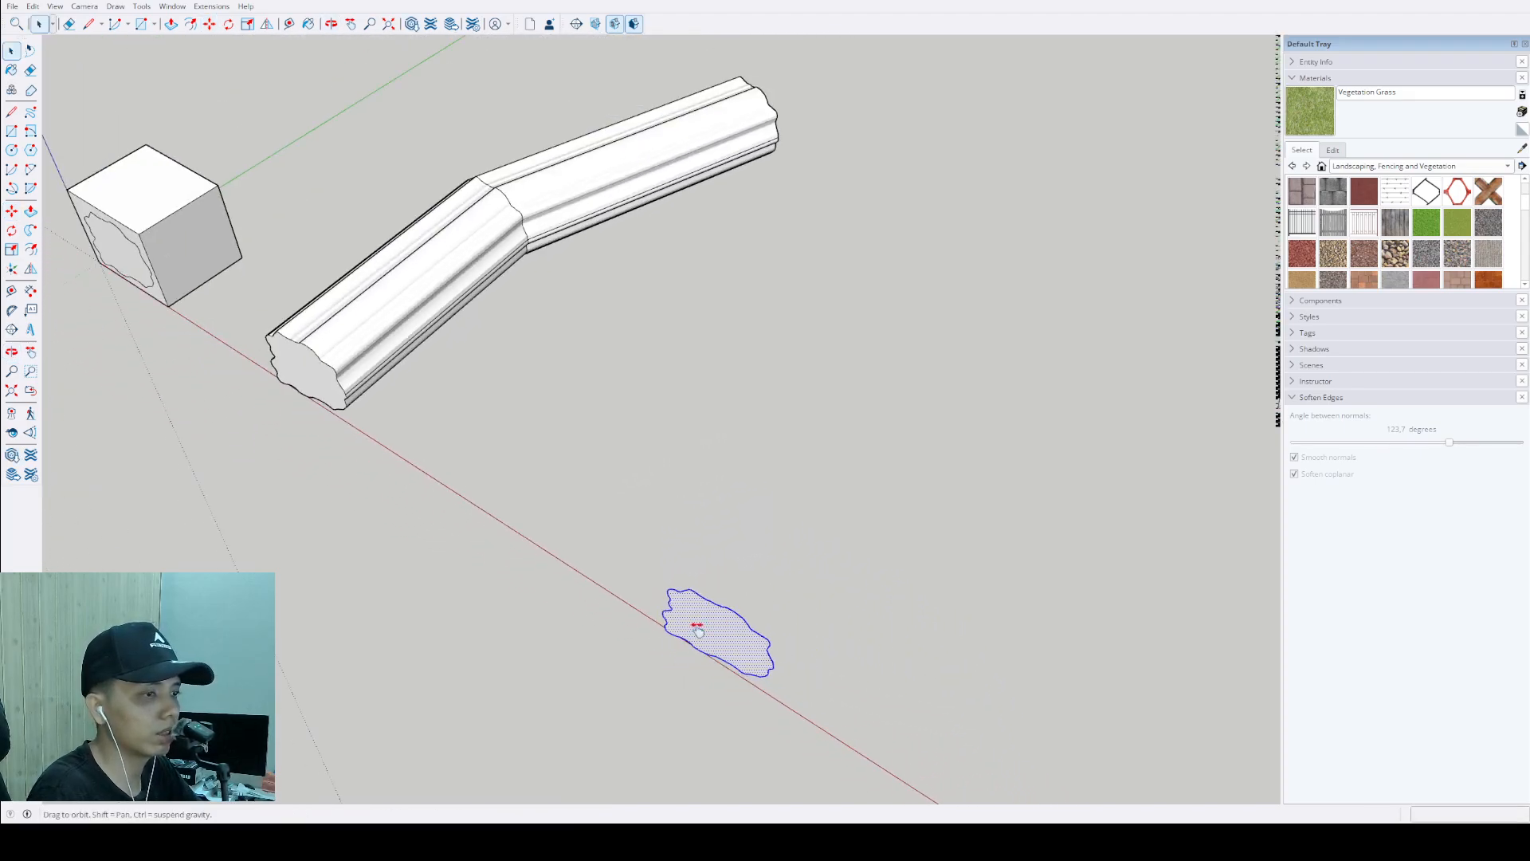
{"action": "left_click", "coordinate": [704, 652]}
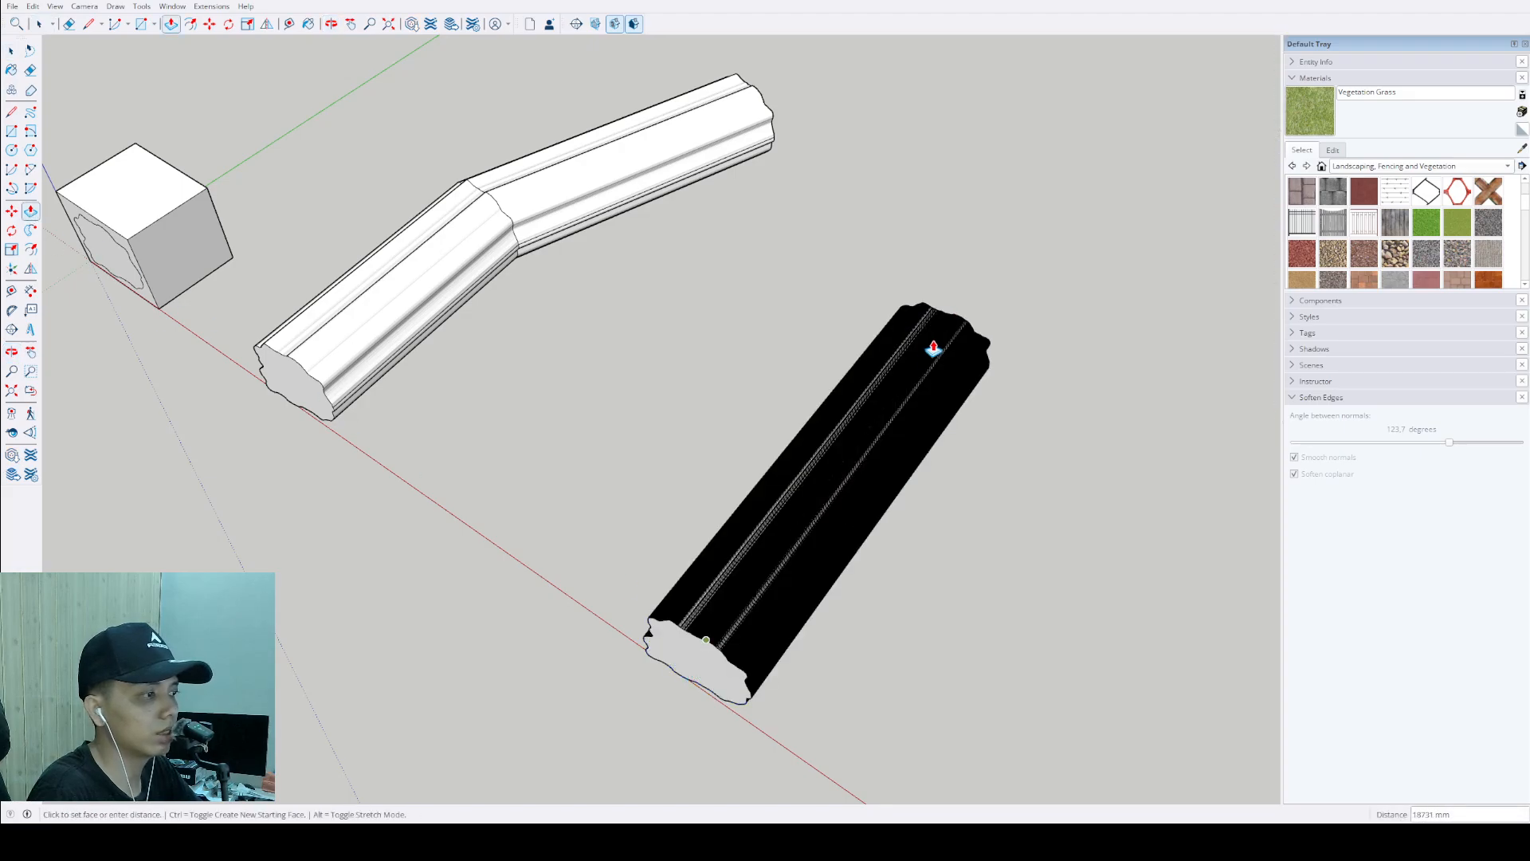
{"action": "left_click", "coordinate": [1016, 213]}
{"action": "middle_click_drag", "start_coordinate": [1015, 213], "coordinate": [1147, 263]}
{"action": "scroll", "coordinate": [915, 399], "scroll_direction": "down", "scroll_amount": 2}
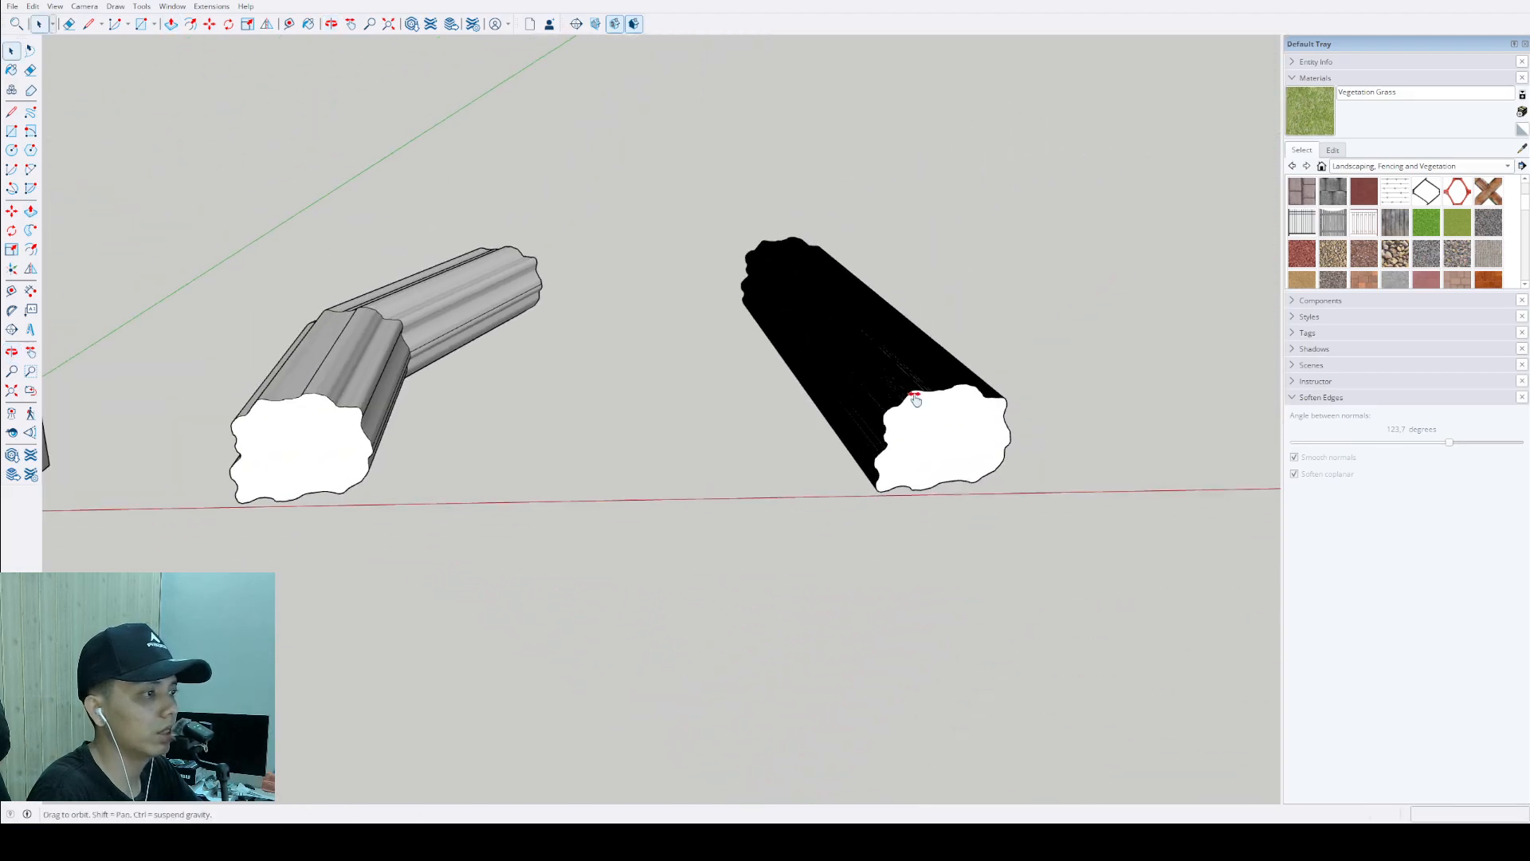
{"action": "middle_click_drag", "start_coordinate": [915, 399], "coordinate": [861, 486]}
{"action": "scroll", "coordinate": [1017, 588], "scroll_direction": "up", "scroll_amount": 2}
{"action": "middle_click_drag", "start_coordinate": [1017, 587], "coordinate": [917, 554]}
Step: Select all connected geometry of the bent form and of the straight form, making each a separate group
{"action": "triple_click", "coordinate": [346, 430]}
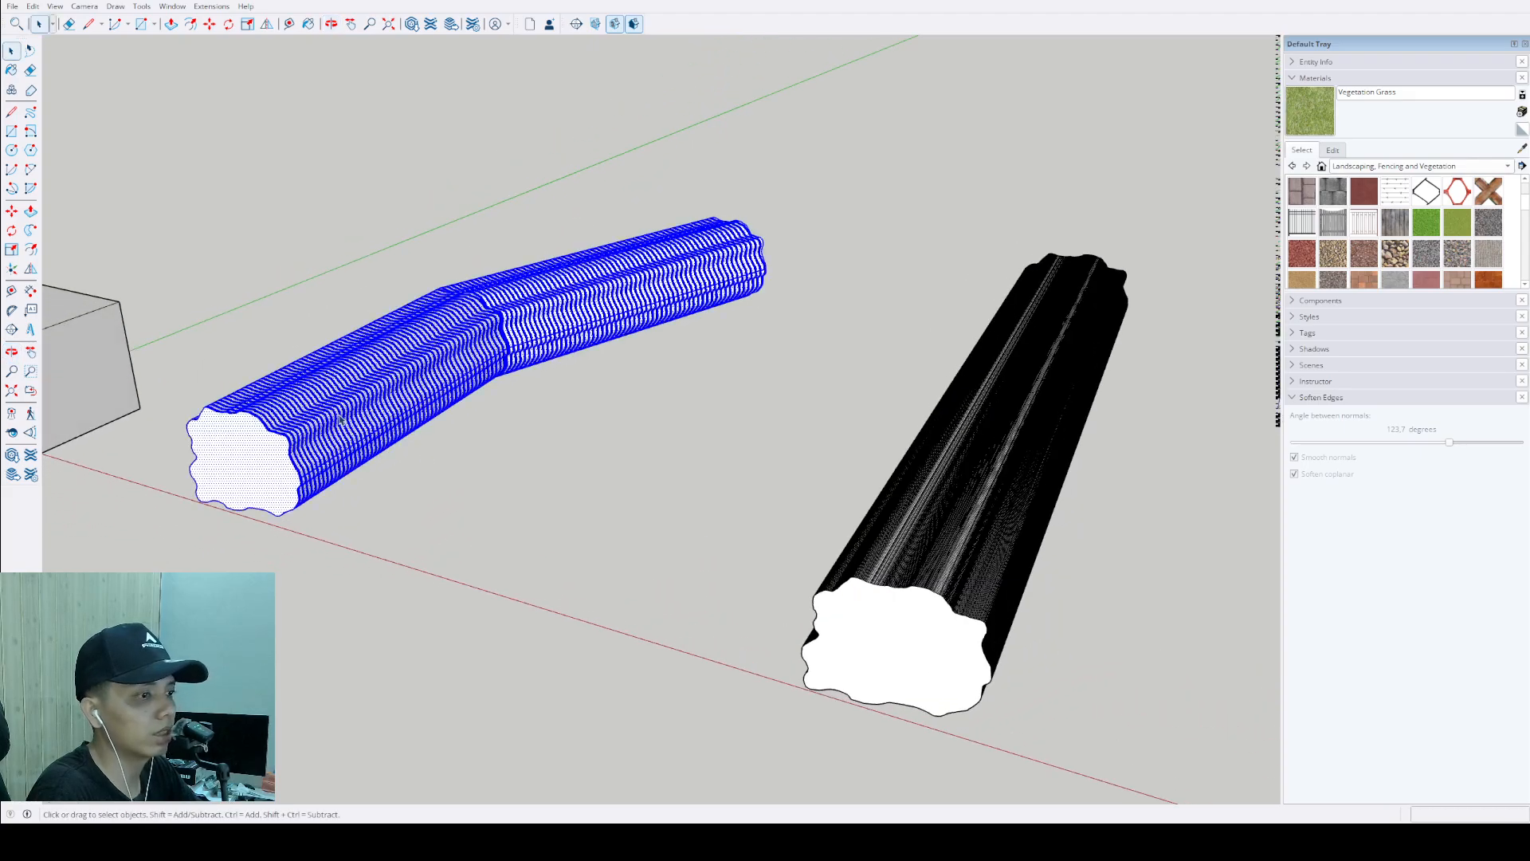
{"action": "scroll", "coordinate": [267, 441], "scroll_direction": "up", "scroll_amount": 2}
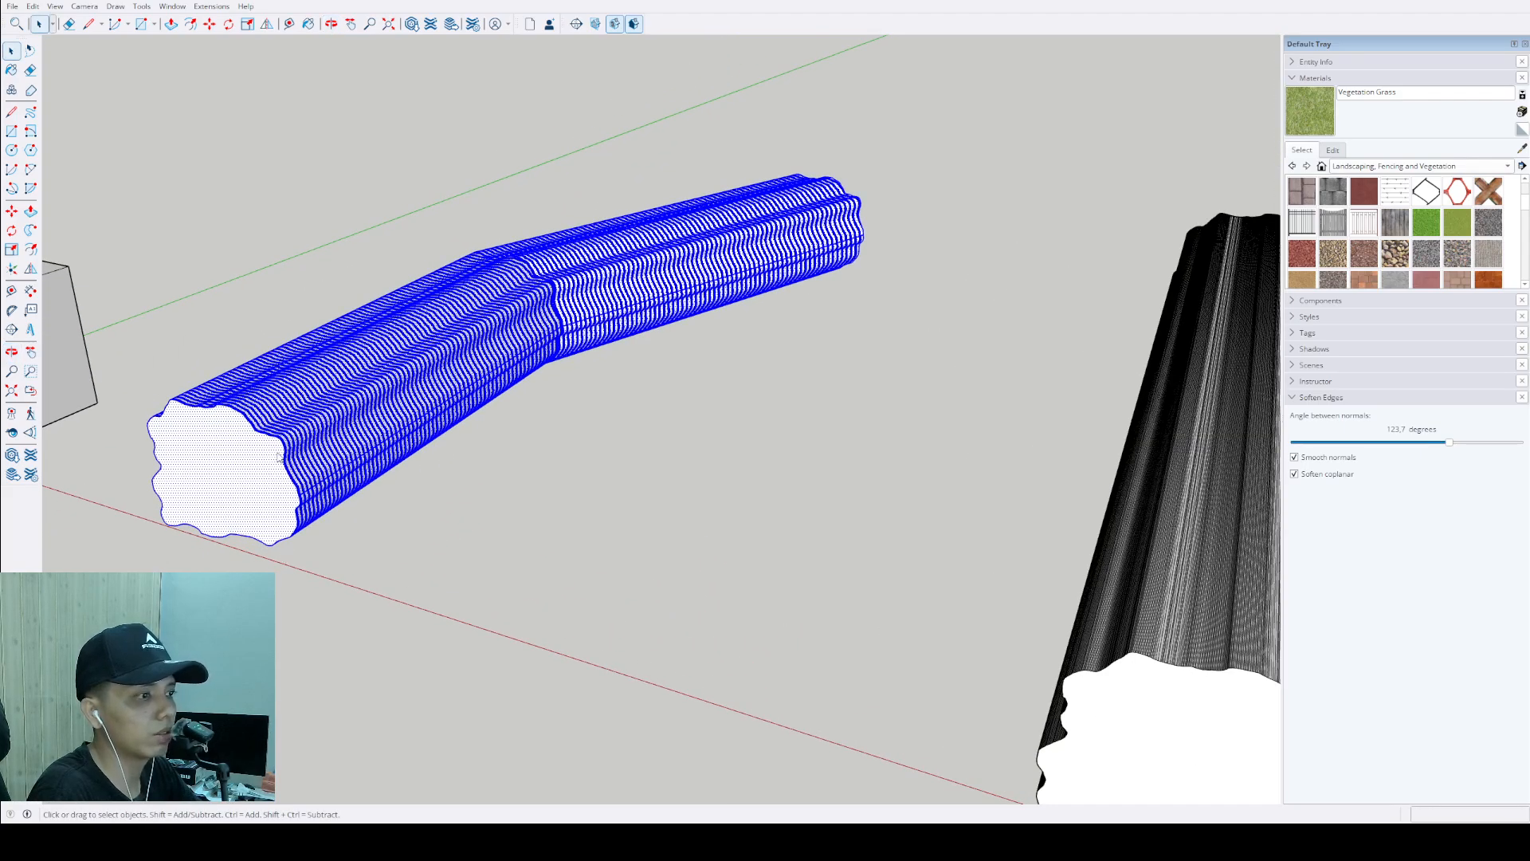
{"action": "scroll", "coordinate": [279, 457], "scroll_direction": "down", "scroll_amount": 2}
{"action": "triple_click", "coordinate": [863, 640]}
{"action": "key", "text": "ctrl+g"}
{"action": "scroll", "coordinate": [854, 599], "scroll_direction": "down", "scroll_amount": 2}
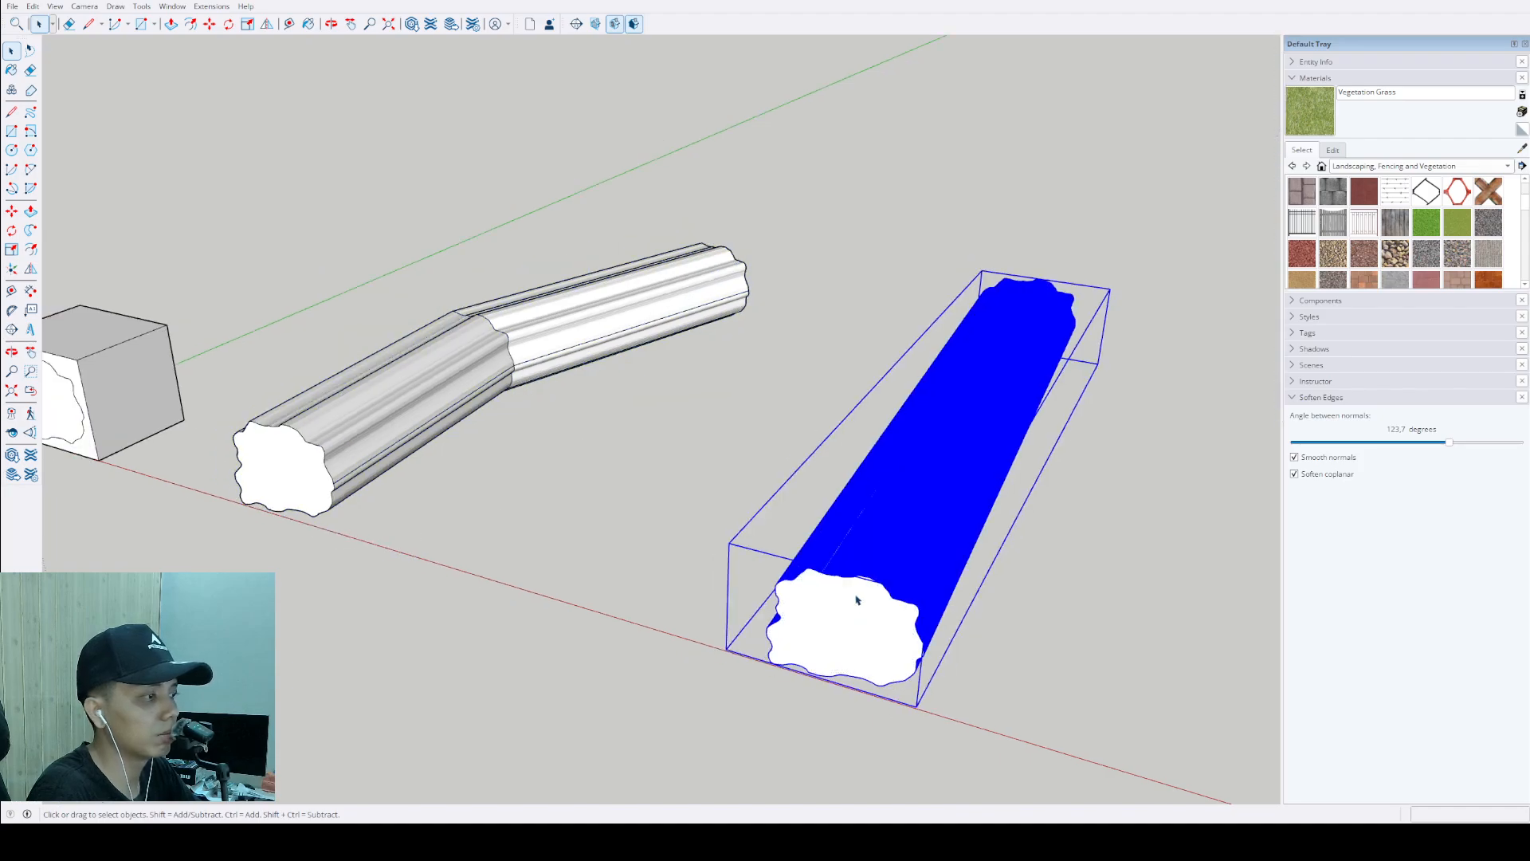
{"action": "middle_click_drag", "start_coordinate": [854, 599], "coordinate": [1244, 409]}
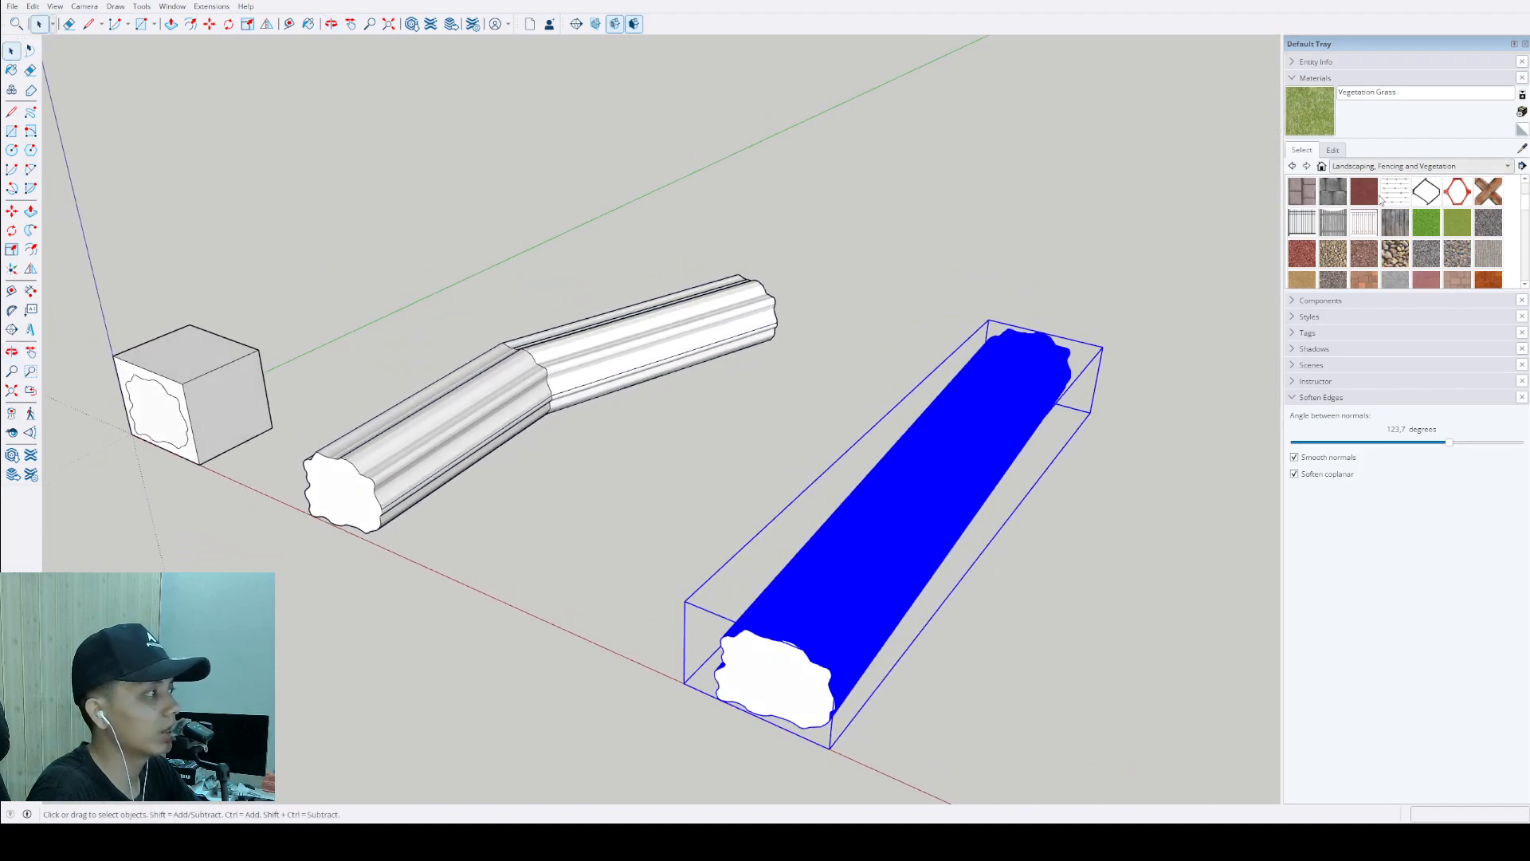
Step: Paint the straight group and the bent group with the Wood Veneer 02 material from the Wood collection
{"action": "left_click", "coordinate": [1355, 250]}
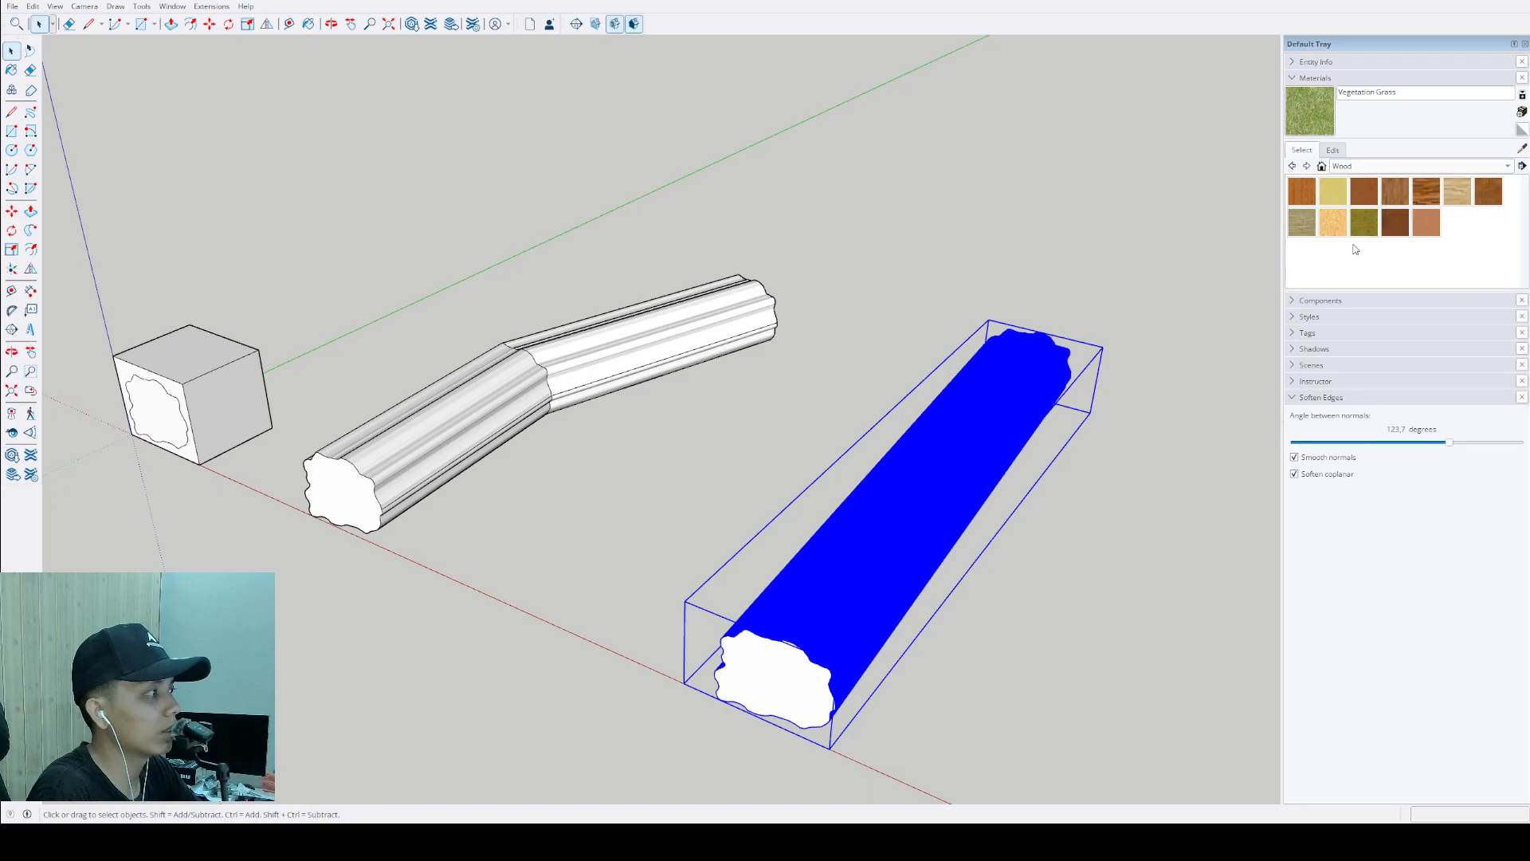
{"action": "left_click", "coordinate": [1432, 221]}
{"action": "left_click", "coordinate": [838, 551]}
{"action": "left_click", "coordinate": [410, 484]}
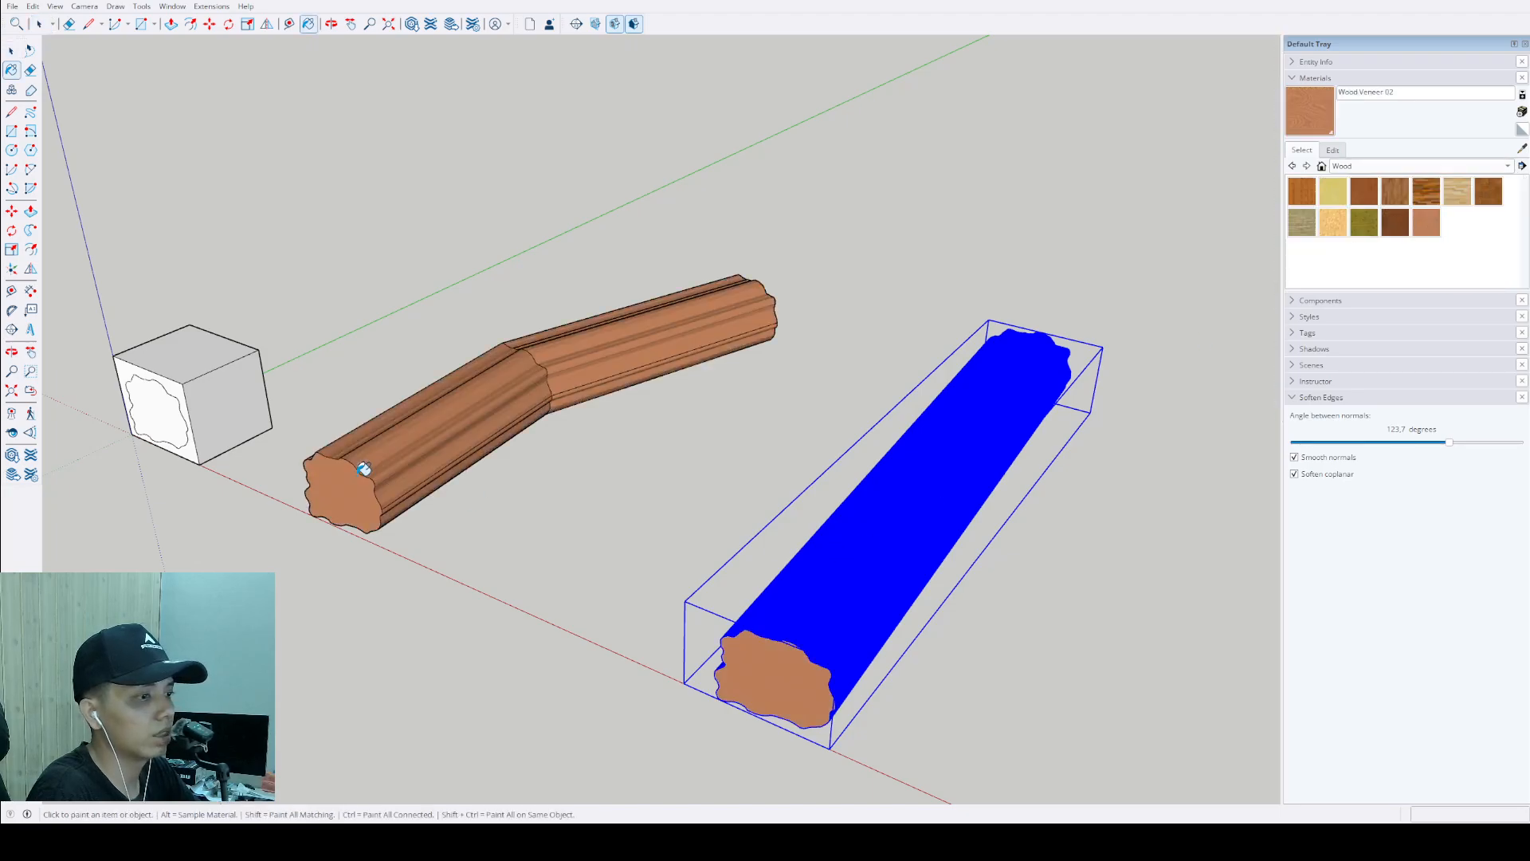
{"action": "key", "text": "space"}
Step: Soften the straight group's edges with an angle between normals of about 30 degrees
{"action": "scroll", "coordinate": [863, 539], "scroll_direction": "up", "scroll_amount": 2}
{"action": "left_click", "coordinate": [864, 540]}
{"action": "middle_click_drag", "start_coordinate": [863, 540], "coordinate": [805, 577]}
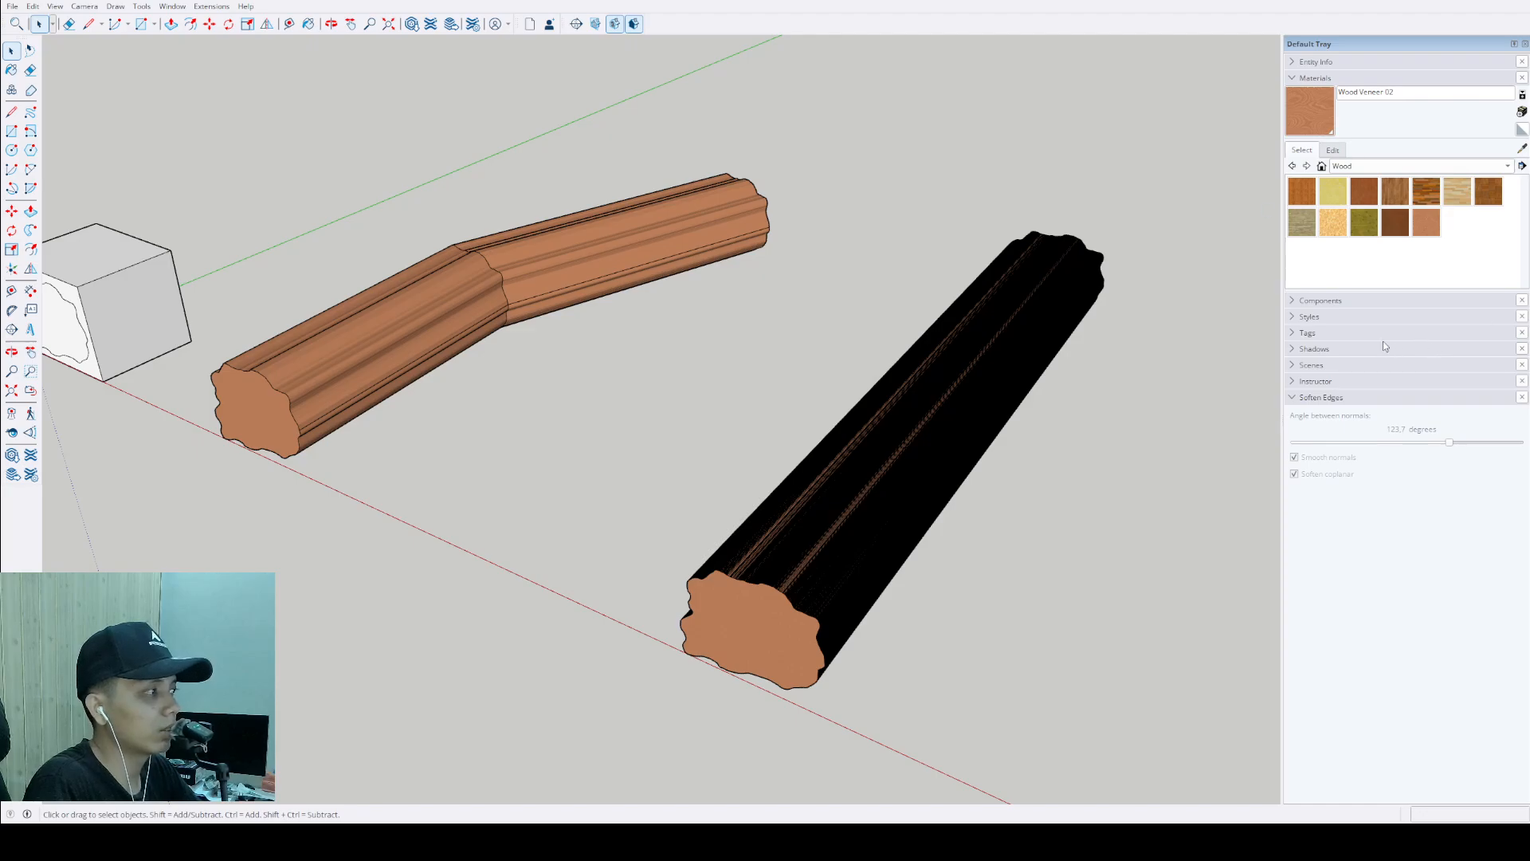
{"action": "left_click", "coordinate": [1299, 397]}
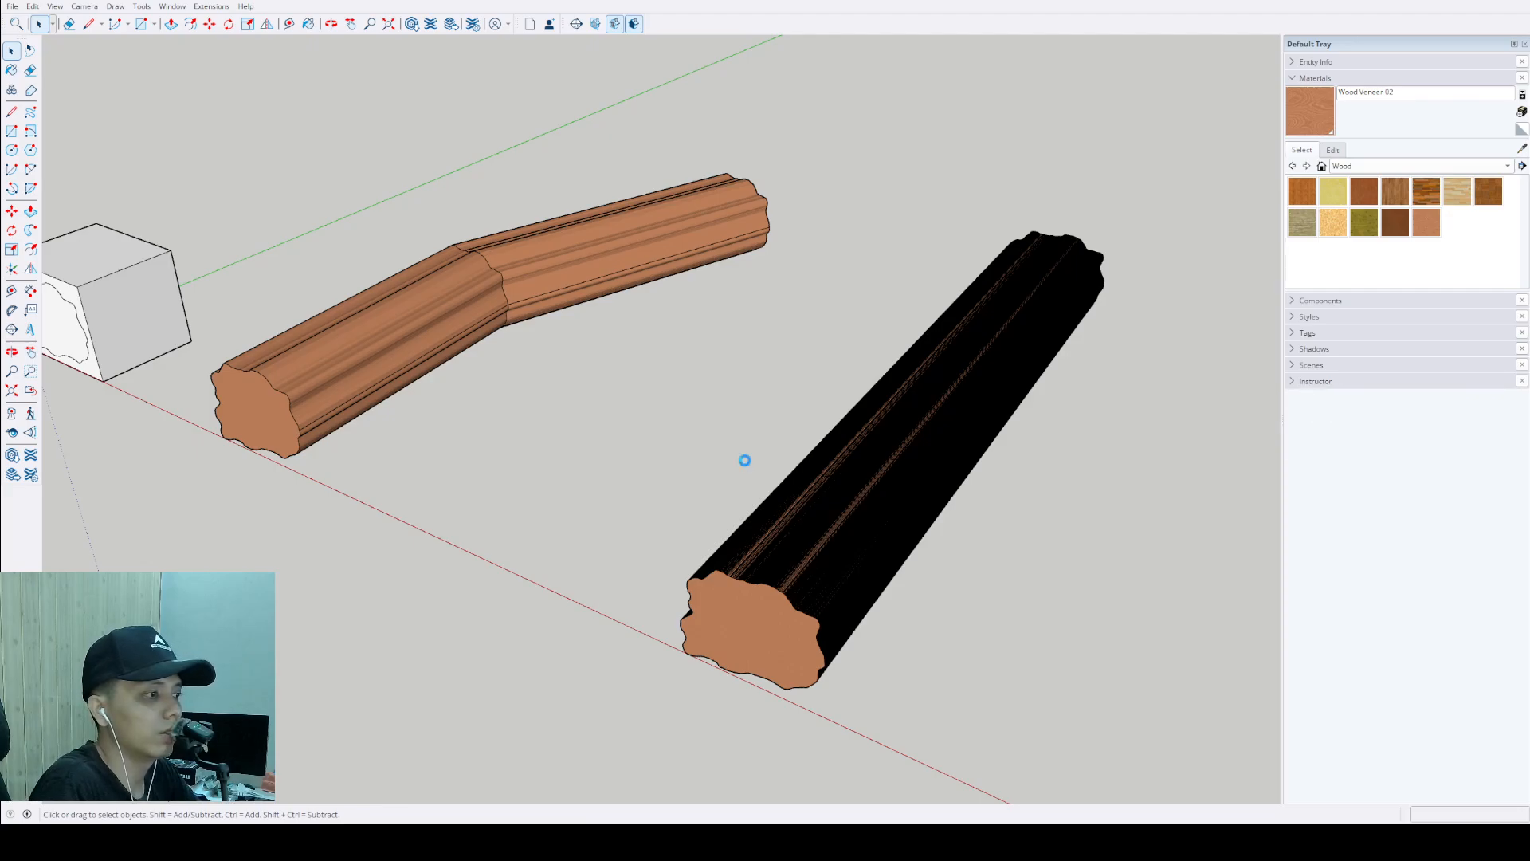
{"action": "left_click", "coordinate": [924, 429]}
{"action": "middle_click_drag", "start_coordinate": [939, 420], "coordinate": [1041, 424]}
{"action": "mouse_move", "coordinate": [1451, 444]}
{"action": "left_mouse_down"}
{"action": "mouse_move", "coordinate": [1295, 443]}
{"action": "mouse_move", "coordinate": [1465, 445]}
{"action": "mouse_move", "coordinate": [1297, 447]}
{"action": "mouse_move", "coordinate": [1384, 465]}
{"action": "mouse_move", "coordinate": [1330, 453]}
{"action": "left_mouse_up"}
Step: Try the straight group with Soften coplanar off and back on, and with a softening angle near the maximum
{"action": "left_click", "coordinate": [1294, 474]}
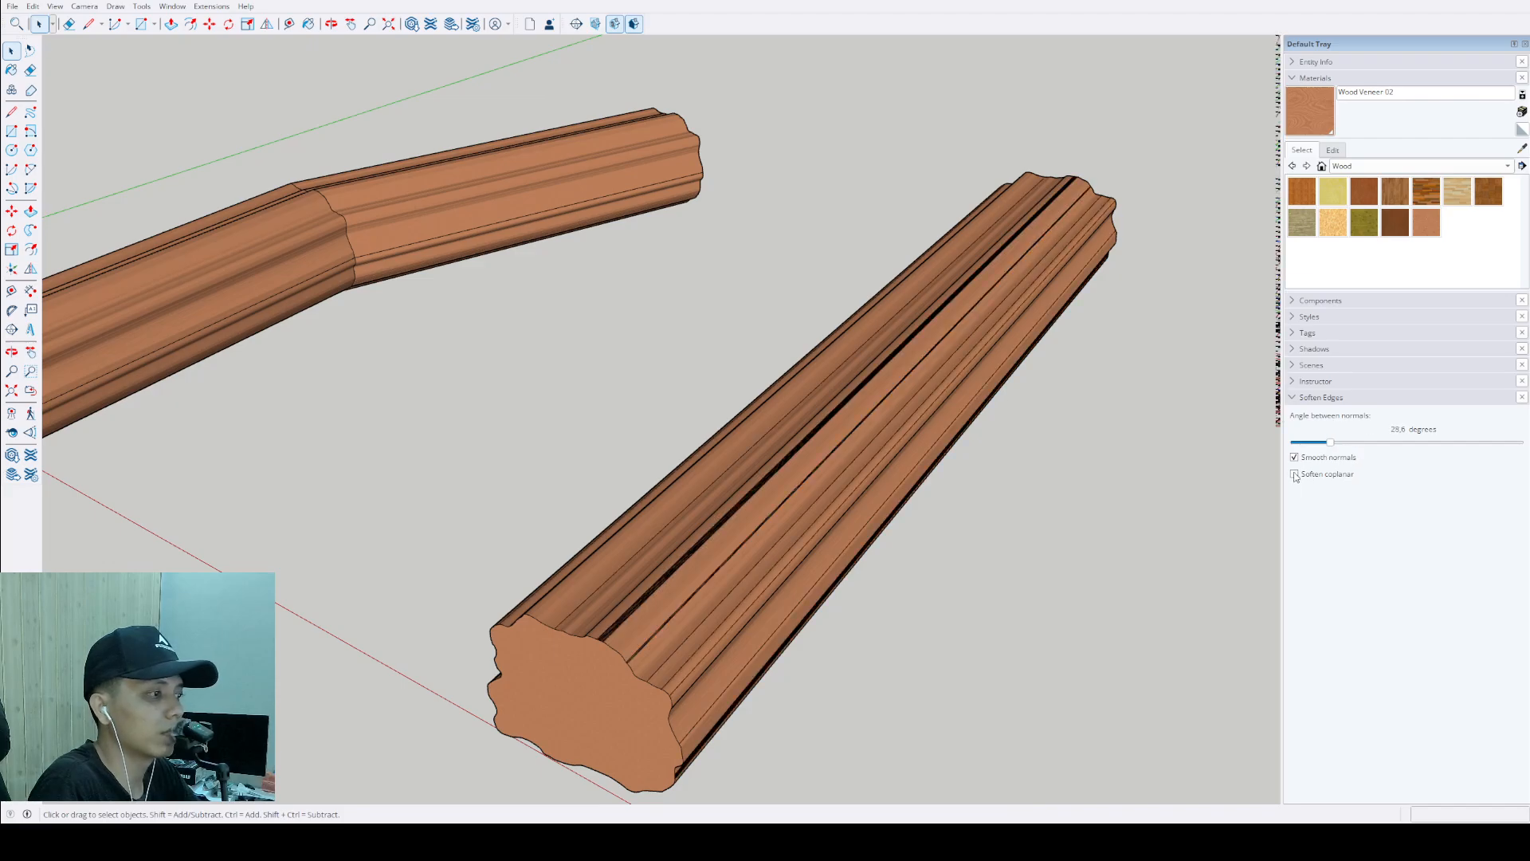
{"action": "left_click", "coordinate": [1294, 474]}
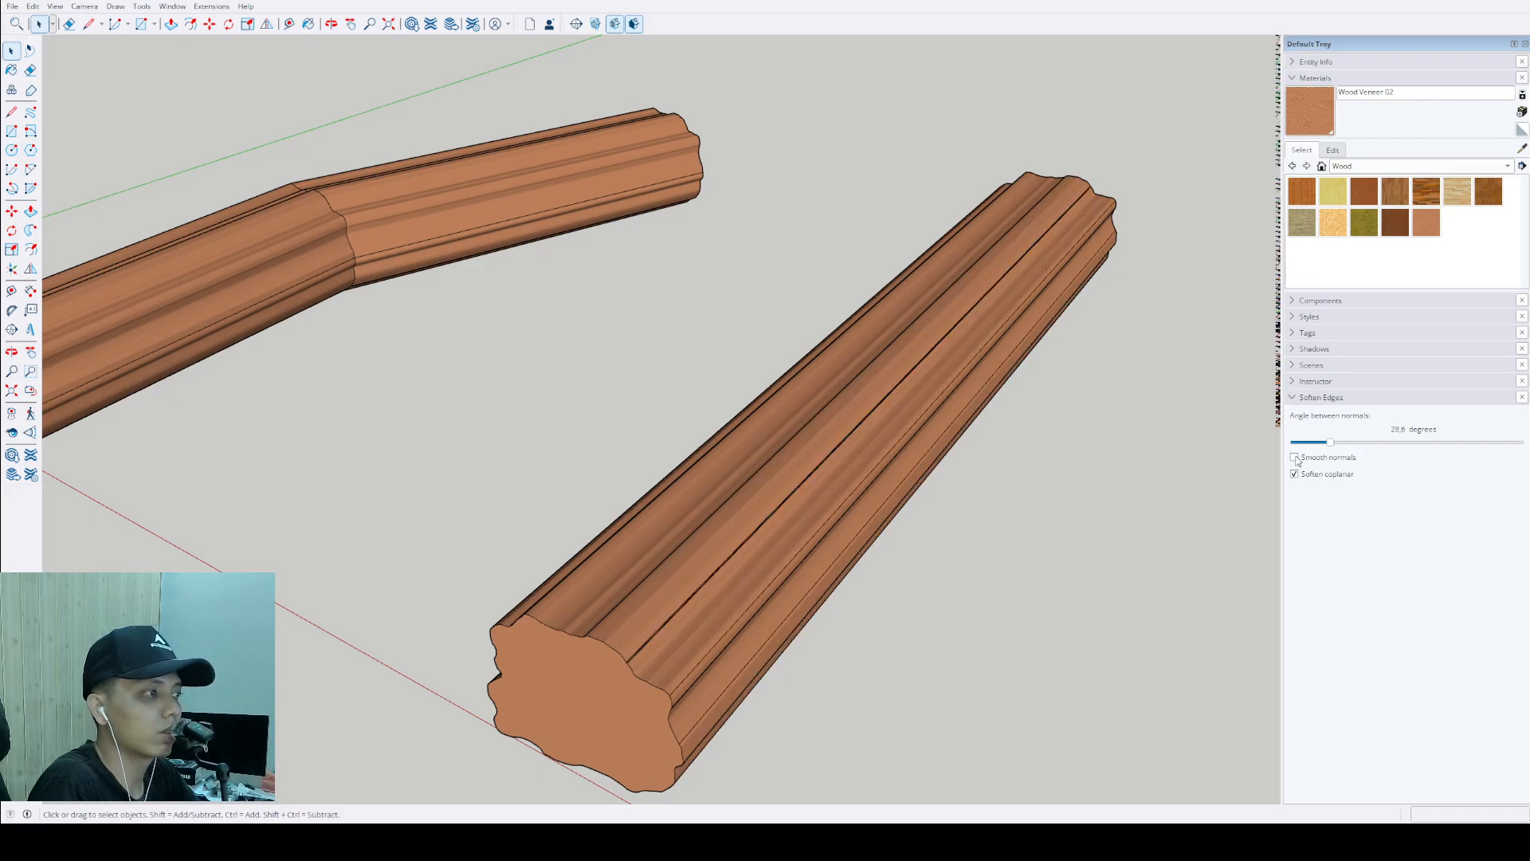
{"action": "left_click_drag", "start_coordinate": [1330, 442], "coordinate": [1488, 448]}
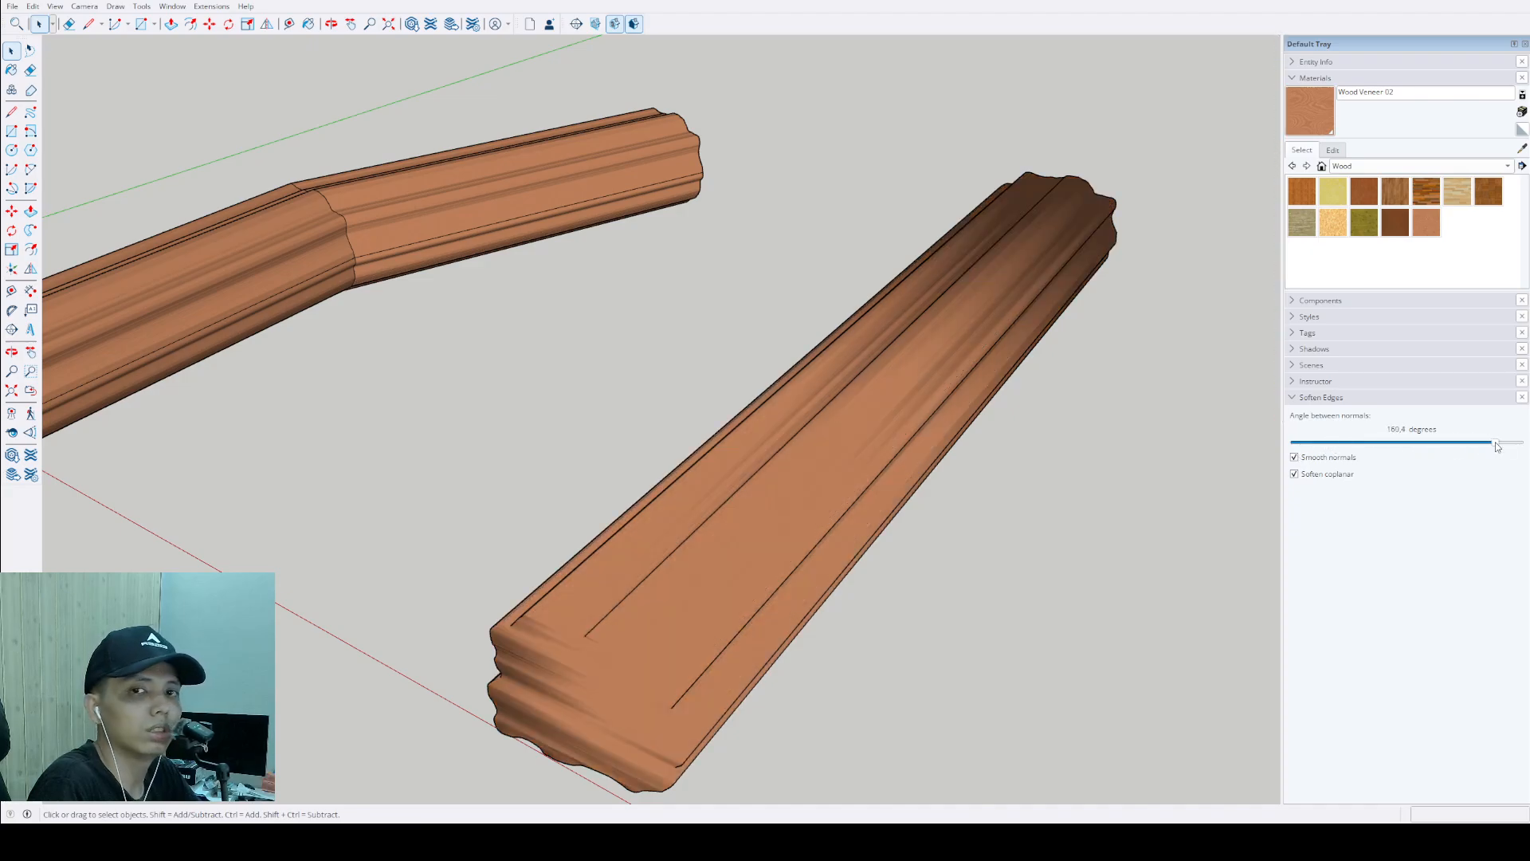
Step: Set the straight group's softening angle to 51.8 degrees, deselect it and review both wooden forms
{"action": "left_click_drag", "start_coordinate": [1526, 446], "coordinate": [1360, 443]}
{"action": "scroll", "coordinate": [825, 399], "scroll_direction": "down", "scroll_amount": 3}
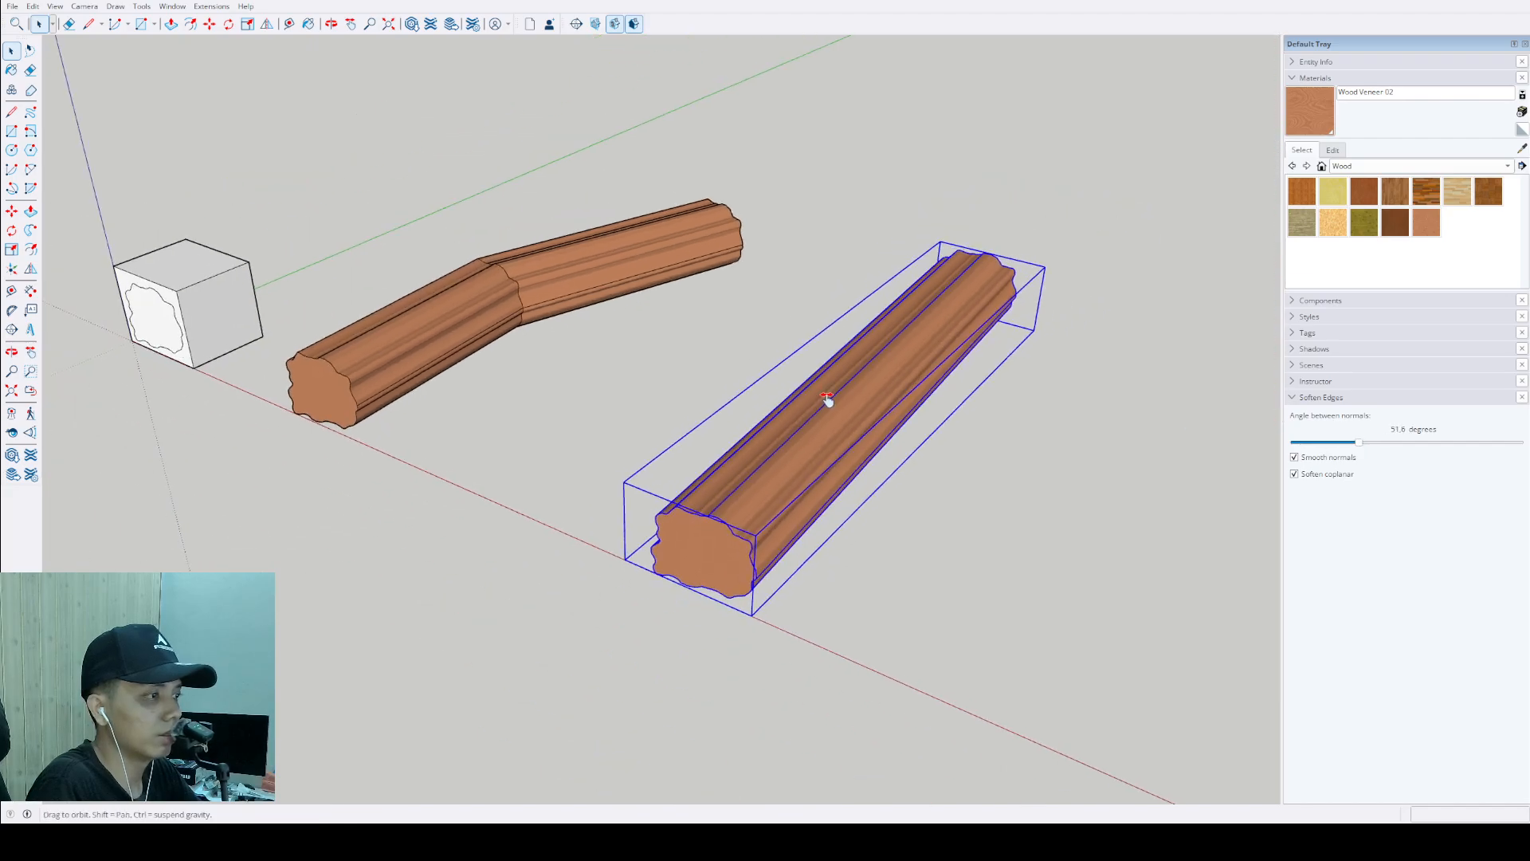
{"action": "middle_click_drag", "start_coordinate": [827, 399], "coordinate": [857, 431]}
{"action": "left_click", "coordinate": [753, 271]}
{"action": "middle_click_drag", "start_coordinate": [753, 271], "coordinate": [753, 404]}
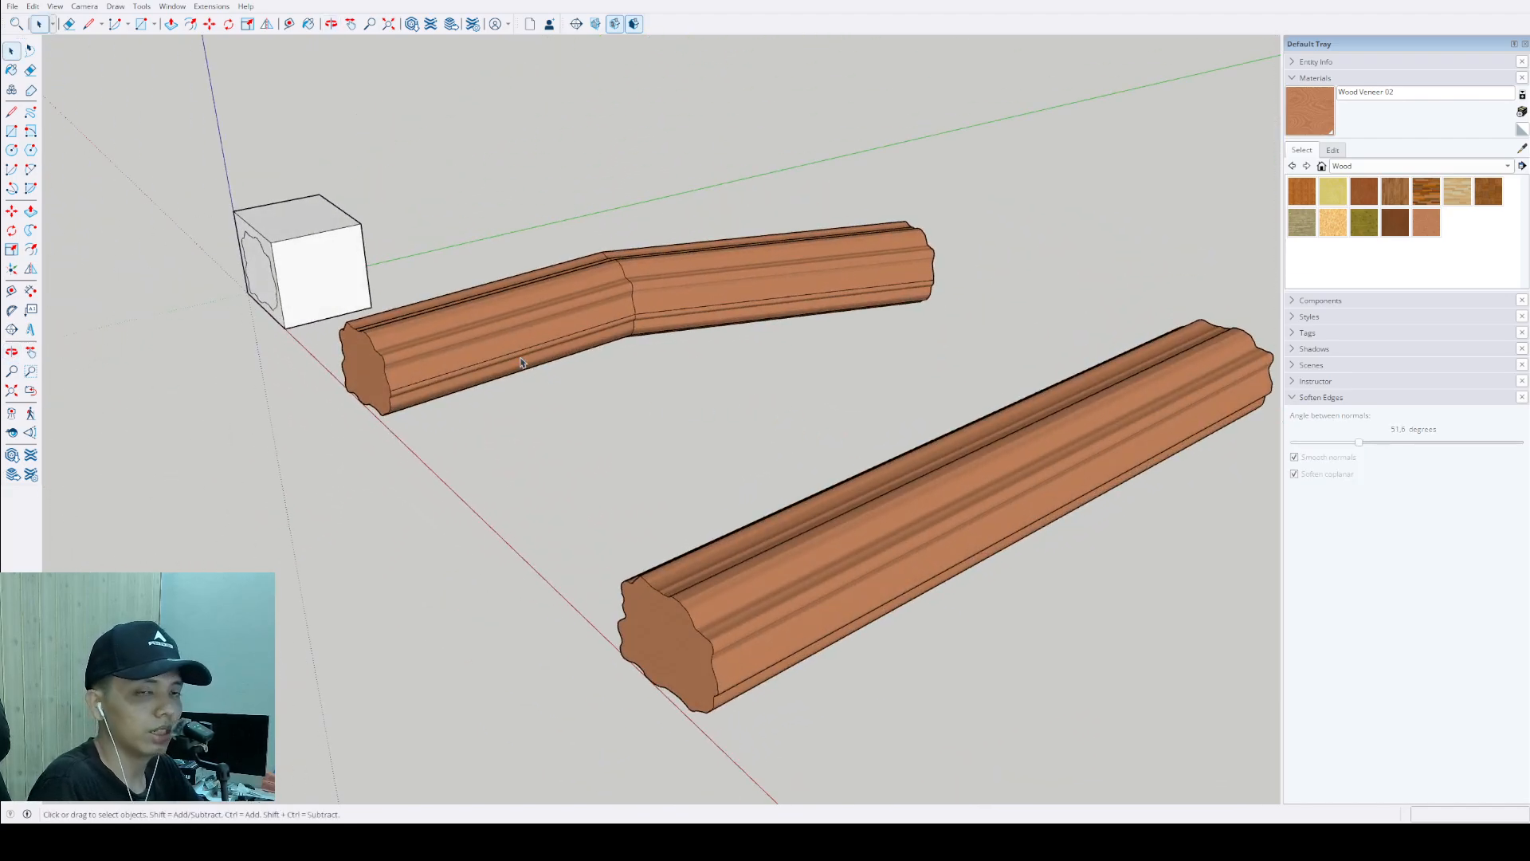
{"action": "middle_click_drag", "start_coordinate": [520, 363], "coordinate": [814, 655]}
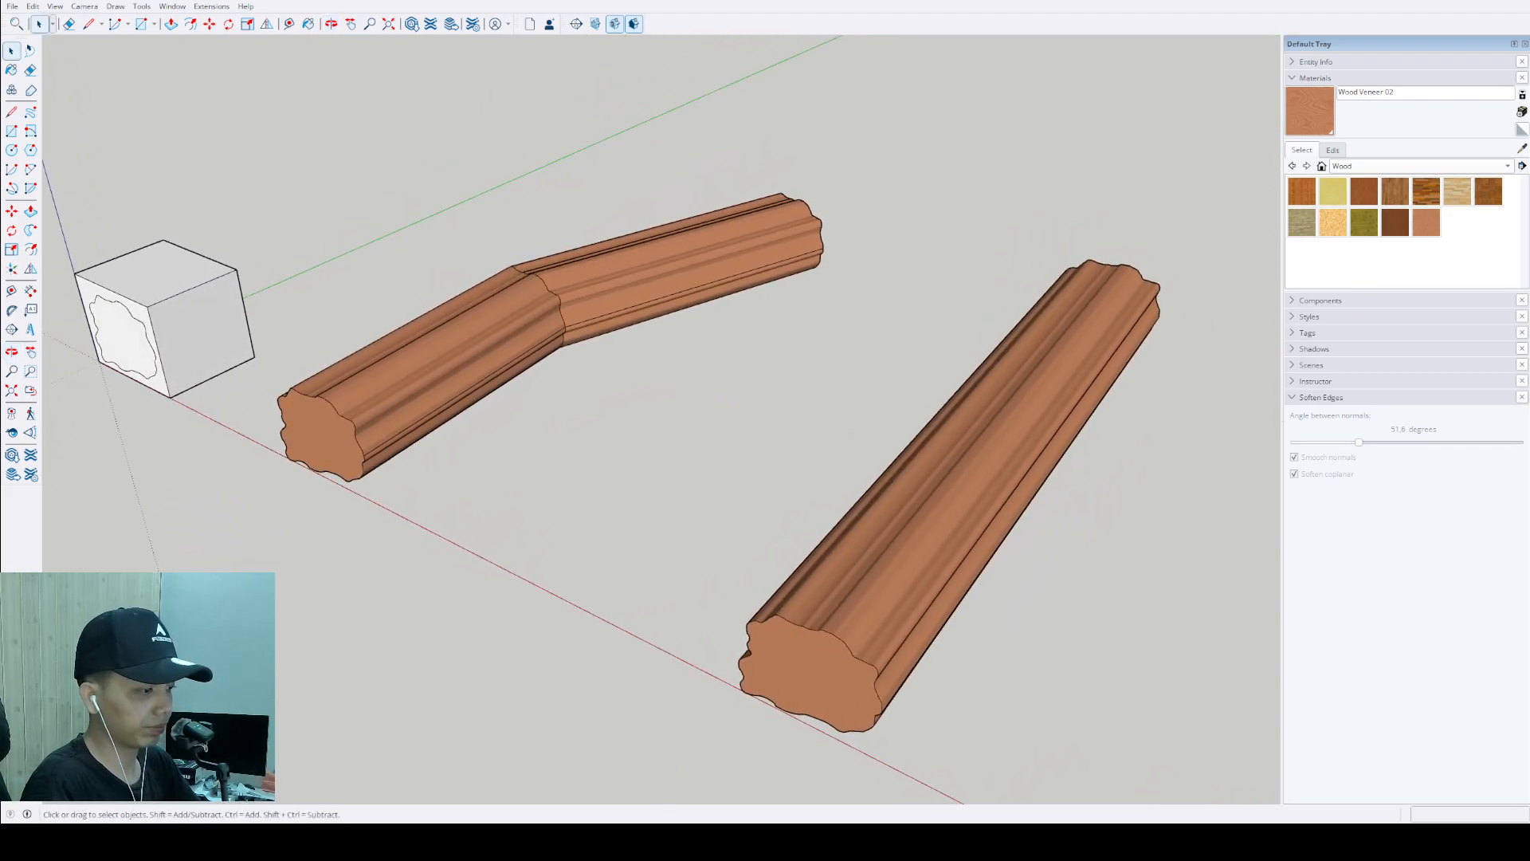